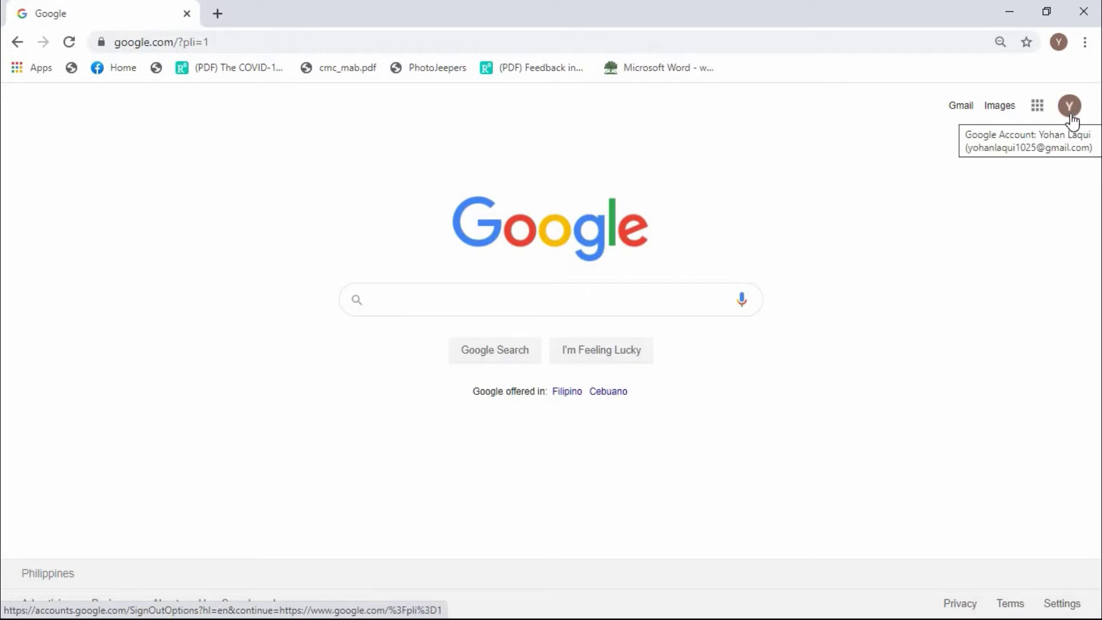
Launch Classroom from Chrome's Google apps grid, after moving the Classroom icon higher in the list.
{"action": "left_click", "coordinate": [1039, 109]}
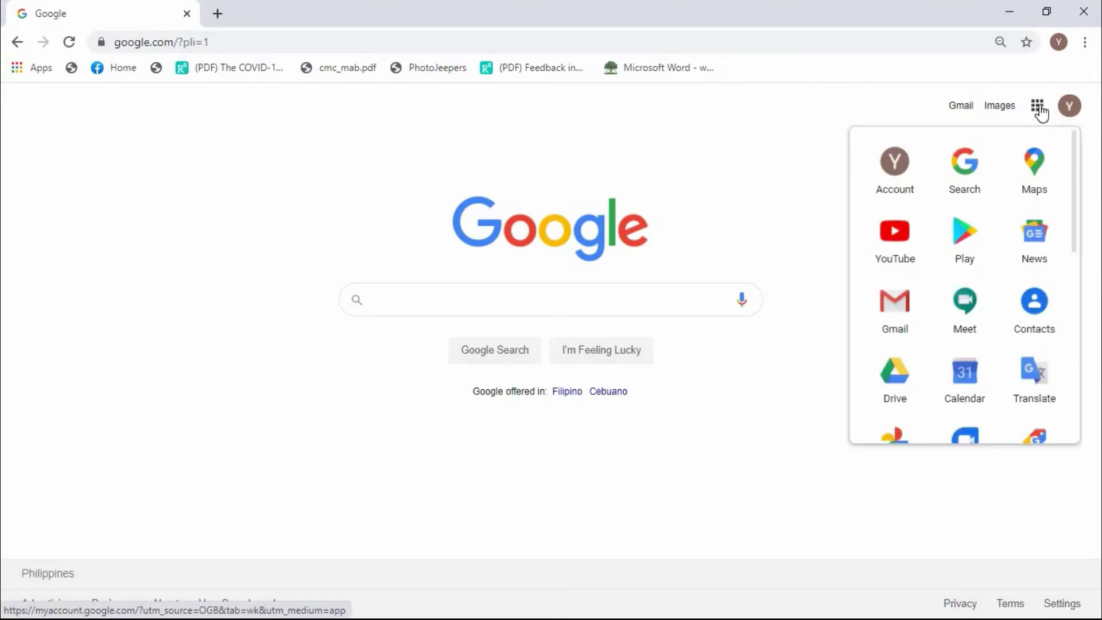
{"action": "scroll", "coordinate": [1080, 189], "scroll_direction": "down", "scroll_amount": 1}
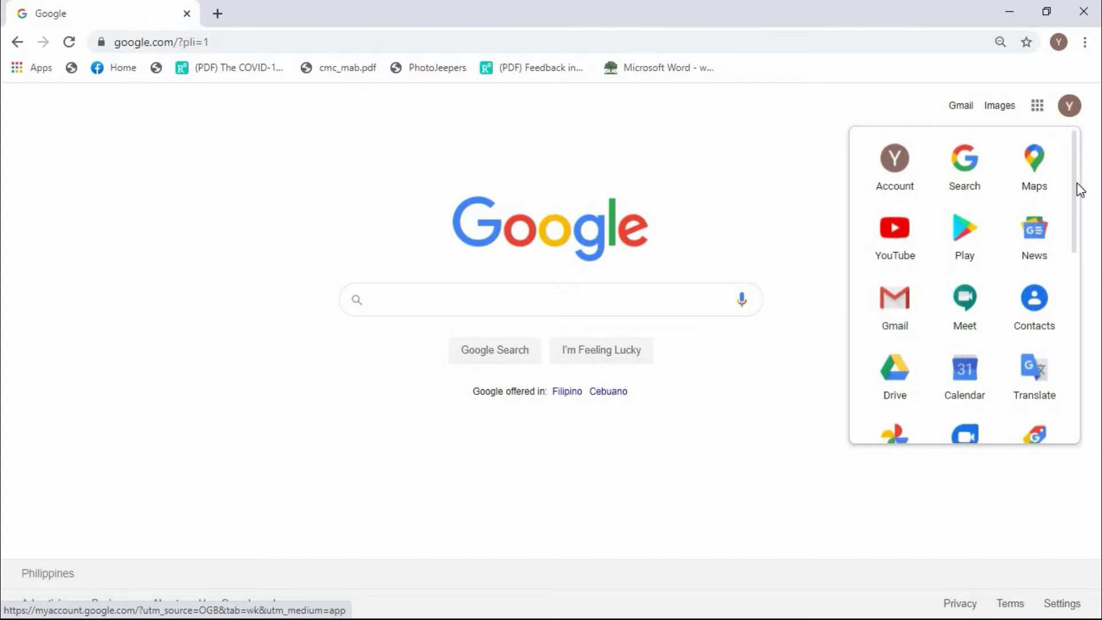
{"action": "left_click_drag", "start_coordinate": [1075, 191], "coordinate": [1014, 343]}
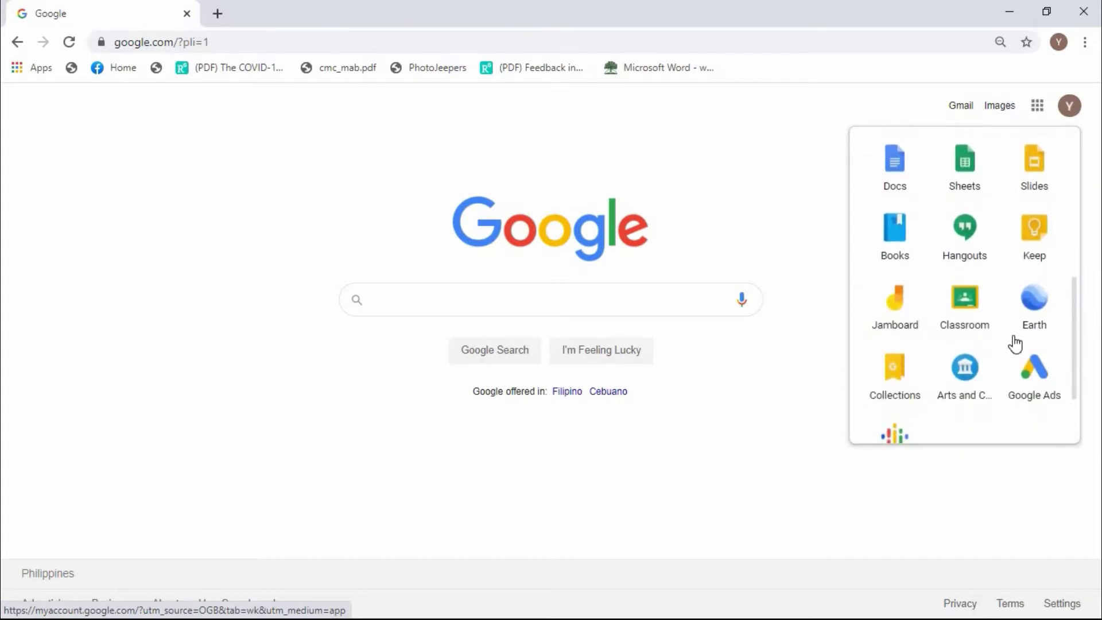
{"action": "left_click_drag", "start_coordinate": [968, 316], "coordinate": [964, 252]}
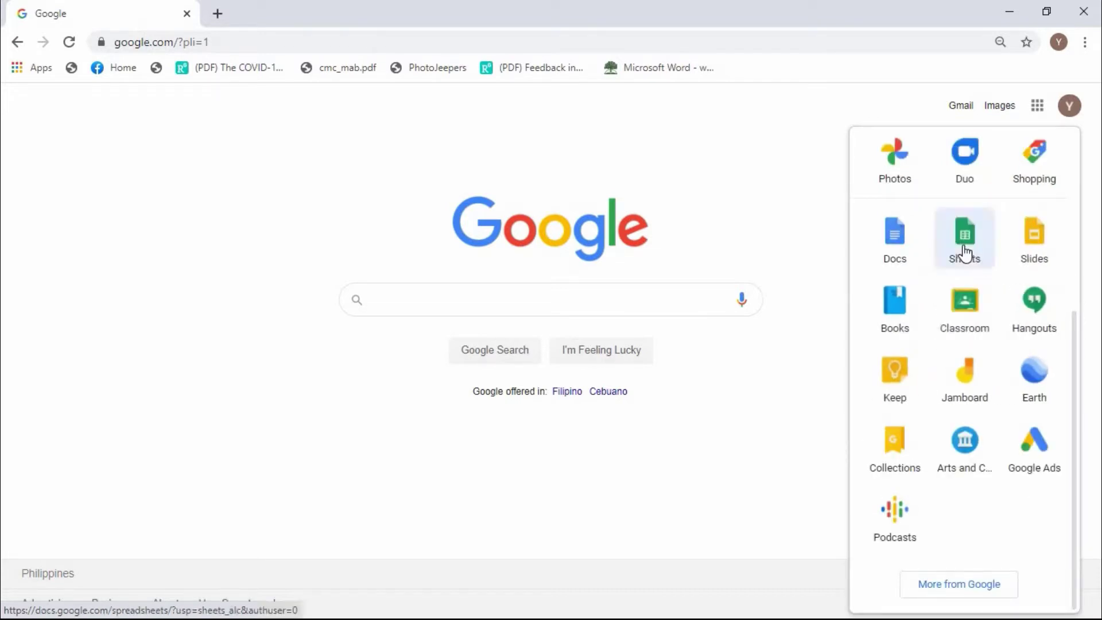
{"action": "left_click", "coordinate": [971, 314]}
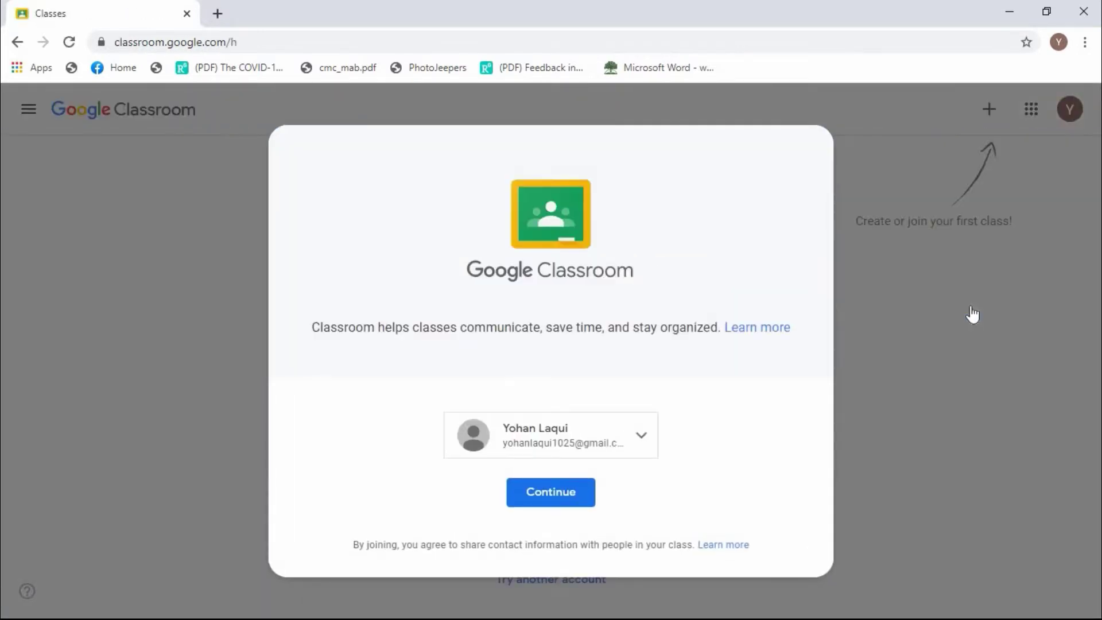
Continue into Classroom with the signed-in account.
{"action": "left_click", "coordinate": [550, 494]}
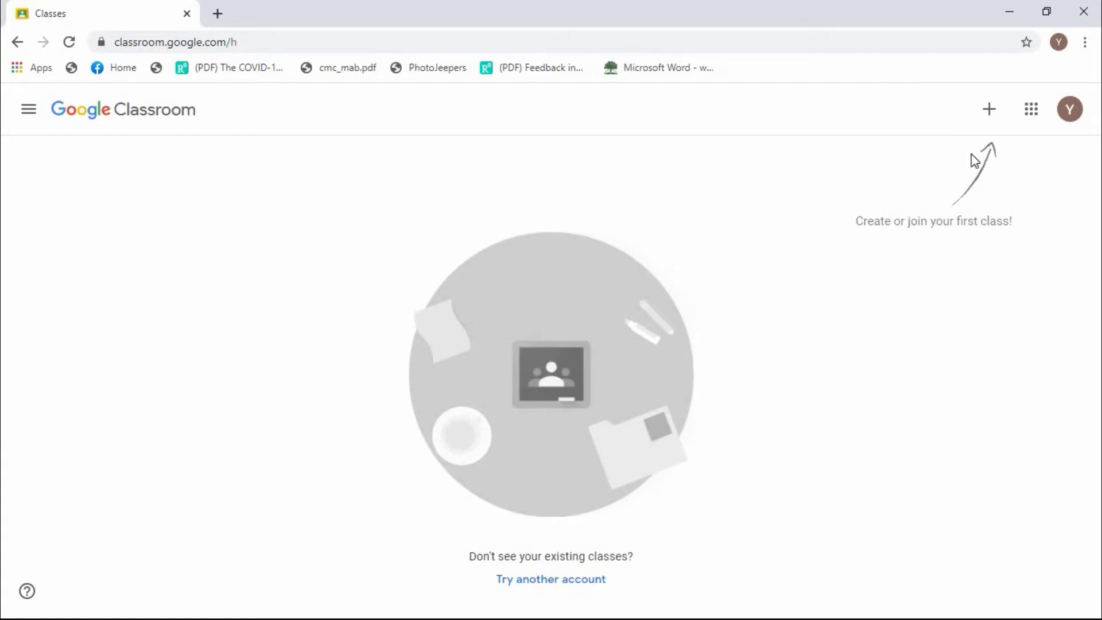
Join the Grade 4 - English (Banaba) class by entering the teacher's class code.
{"action": "left_click", "coordinate": [989, 117]}
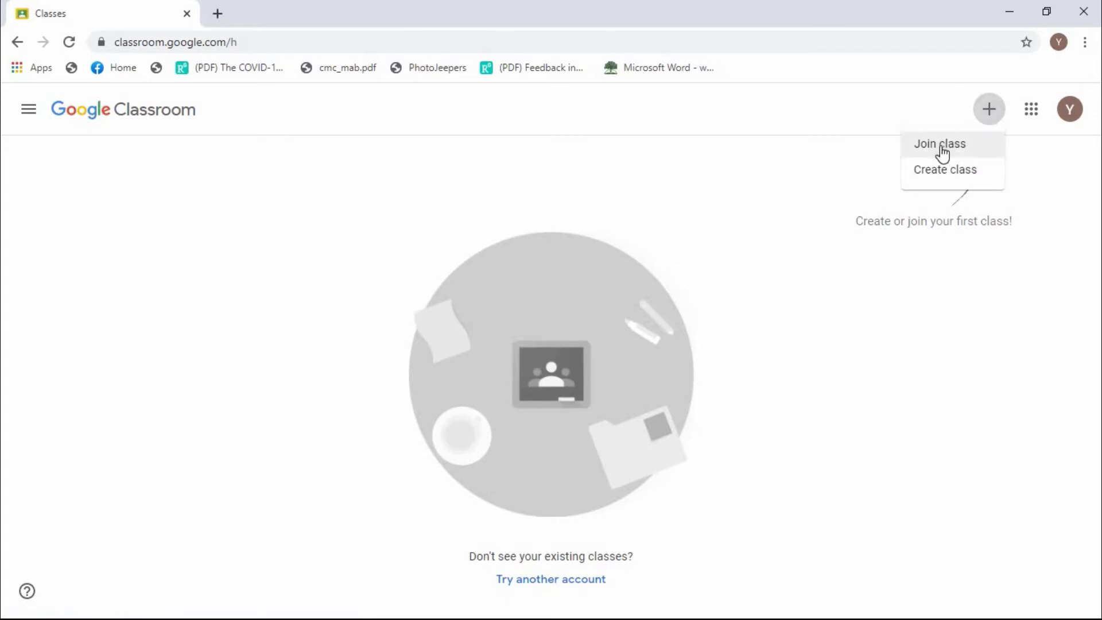
{"action": "left_click", "coordinate": [941, 149]}
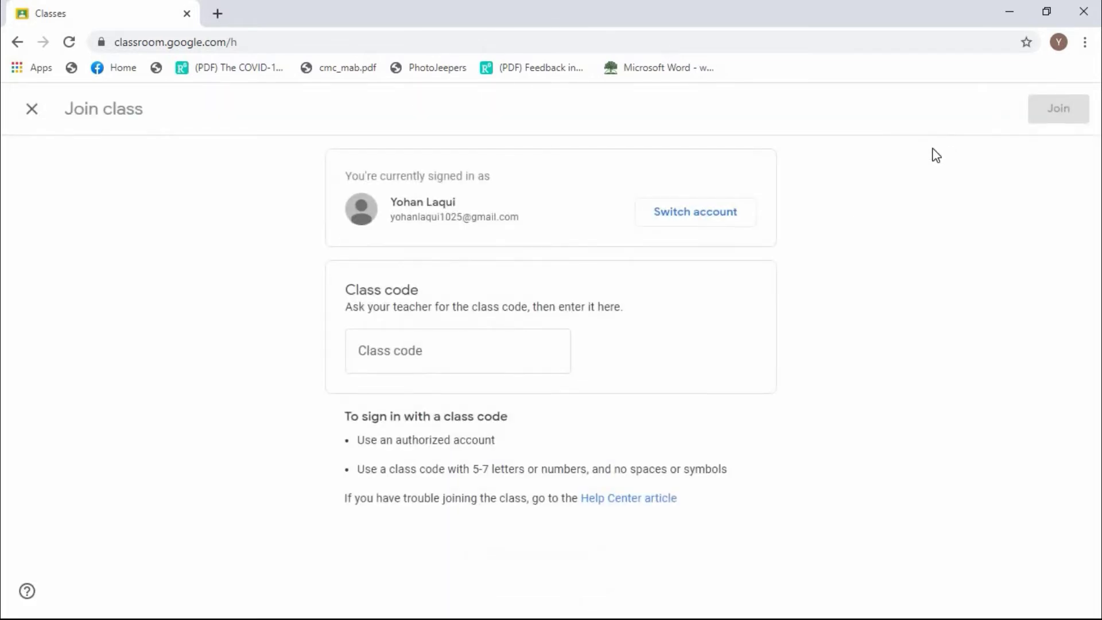
{"action": "left_click", "coordinate": [511, 355]}
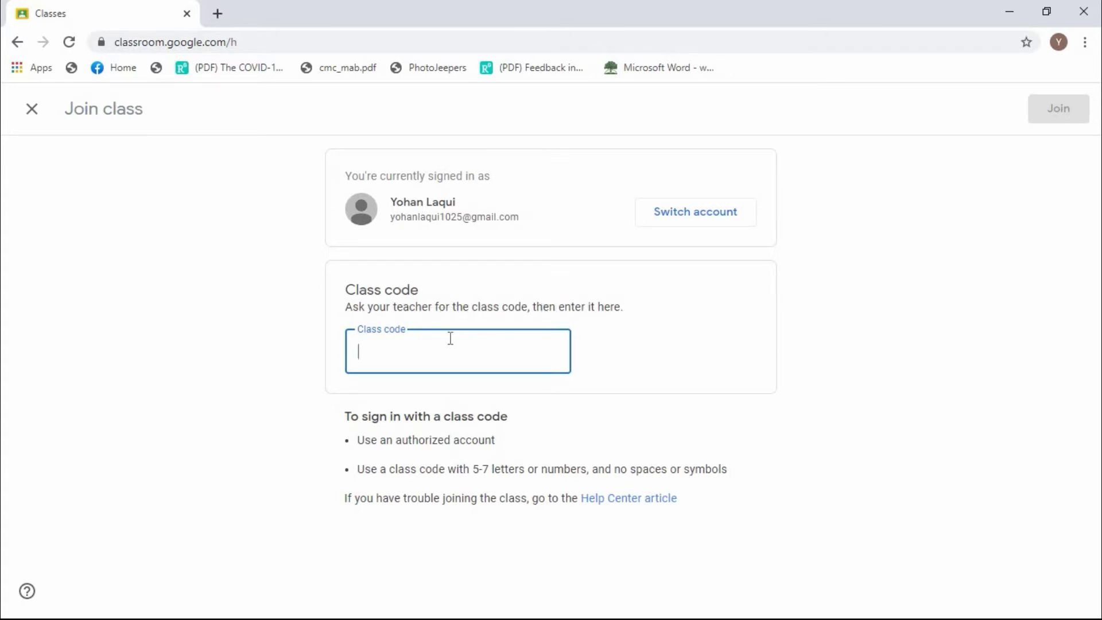
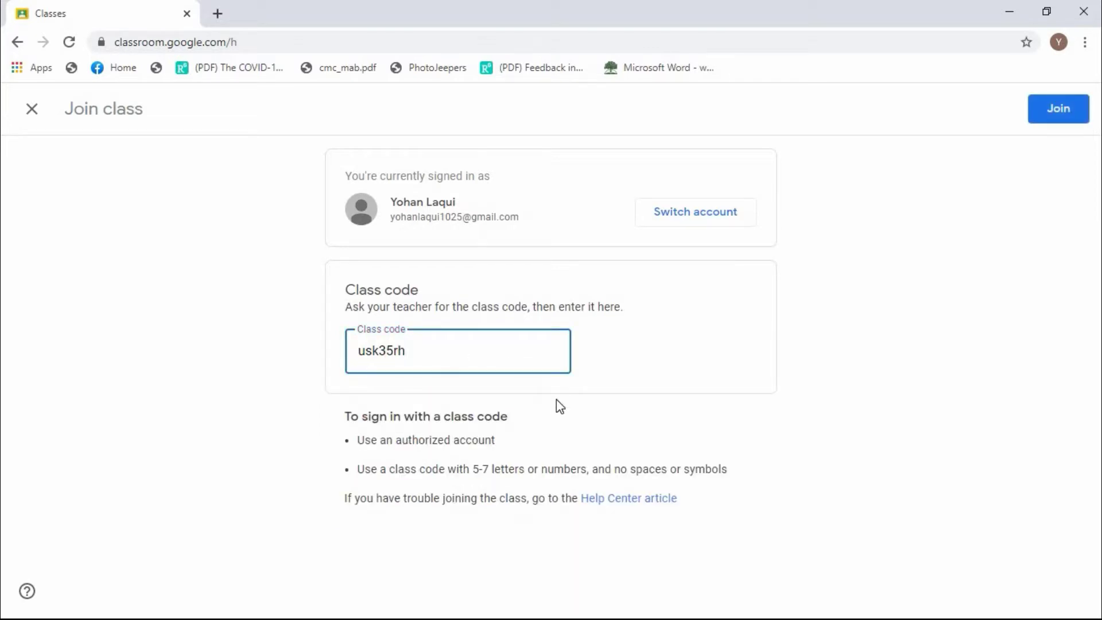
{"action": "left_click", "coordinate": [1070, 125]}
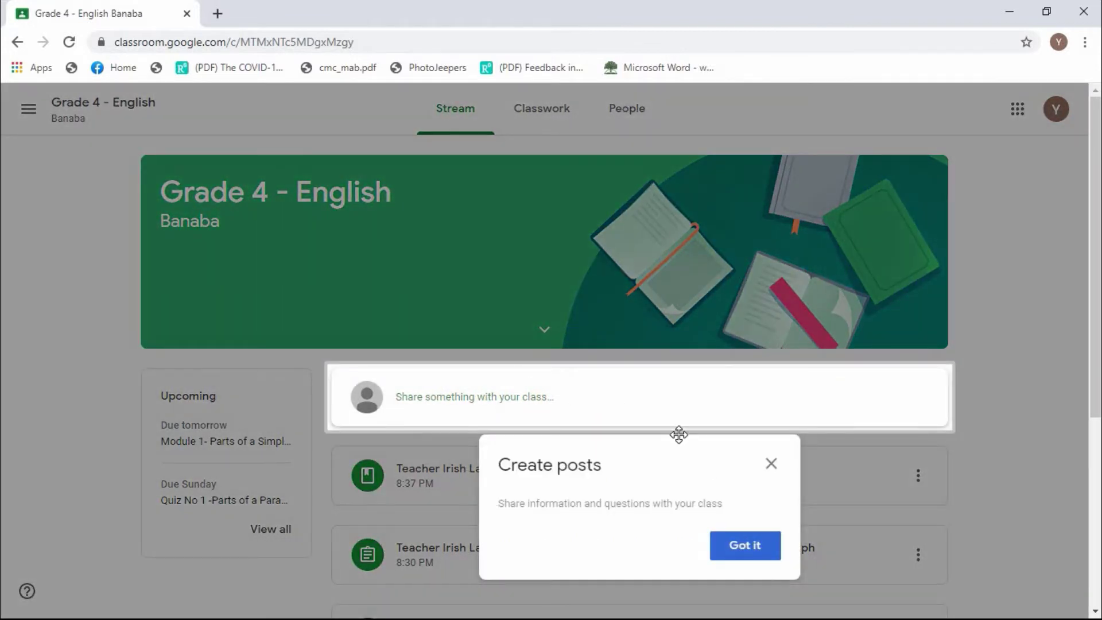
Close the Create posts intro and scroll the stream past Parts of Paragraph, Quiz No 1 and Module 1.
{"action": "left_click", "coordinate": [770, 463]}
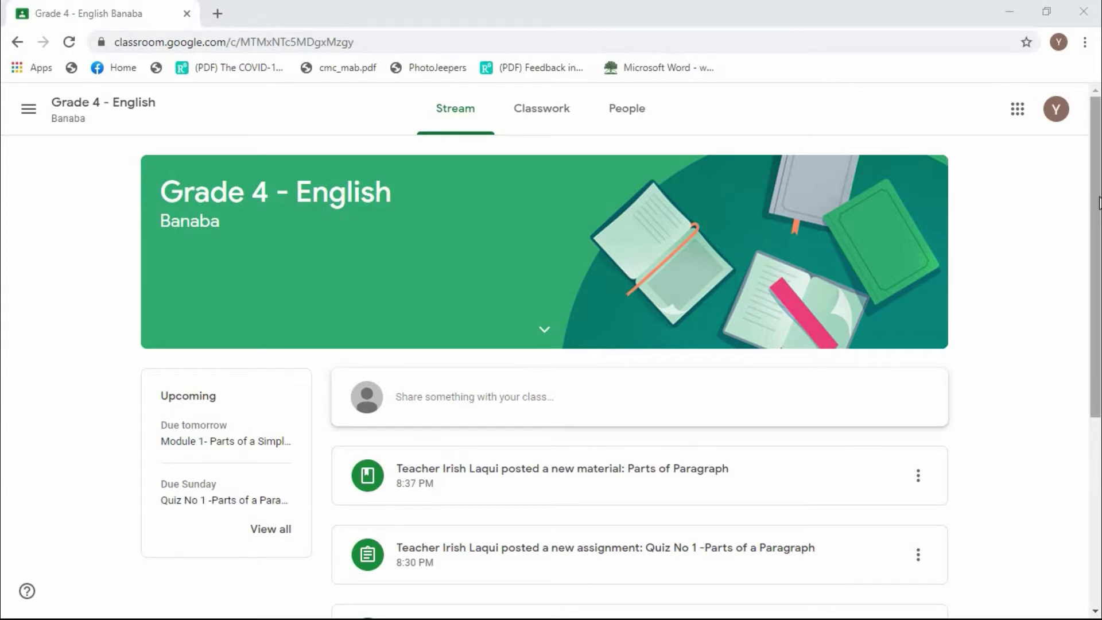
{"action": "left_click_drag", "start_coordinate": [1098, 202], "coordinate": [1090, 251]}
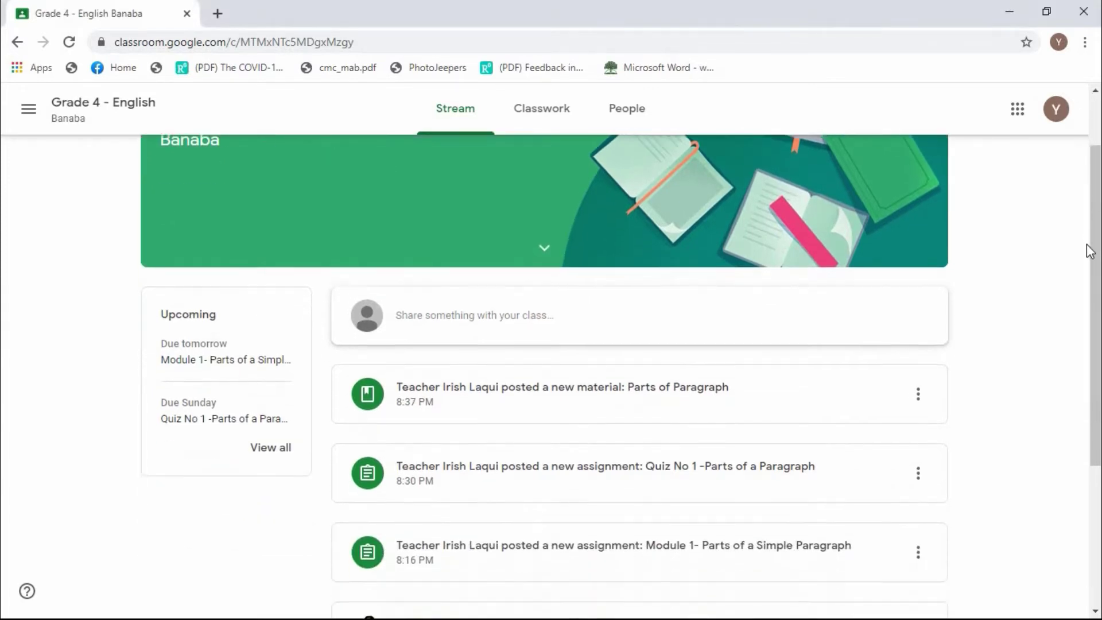
{"action": "scroll", "coordinate": [1090, 250], "scroll_direction": "down", "scroll_amount": 1}
{"action": "scroll", "coordinate": [1089, 251], "scroll_direction": "down", "scroll_amount": 1}
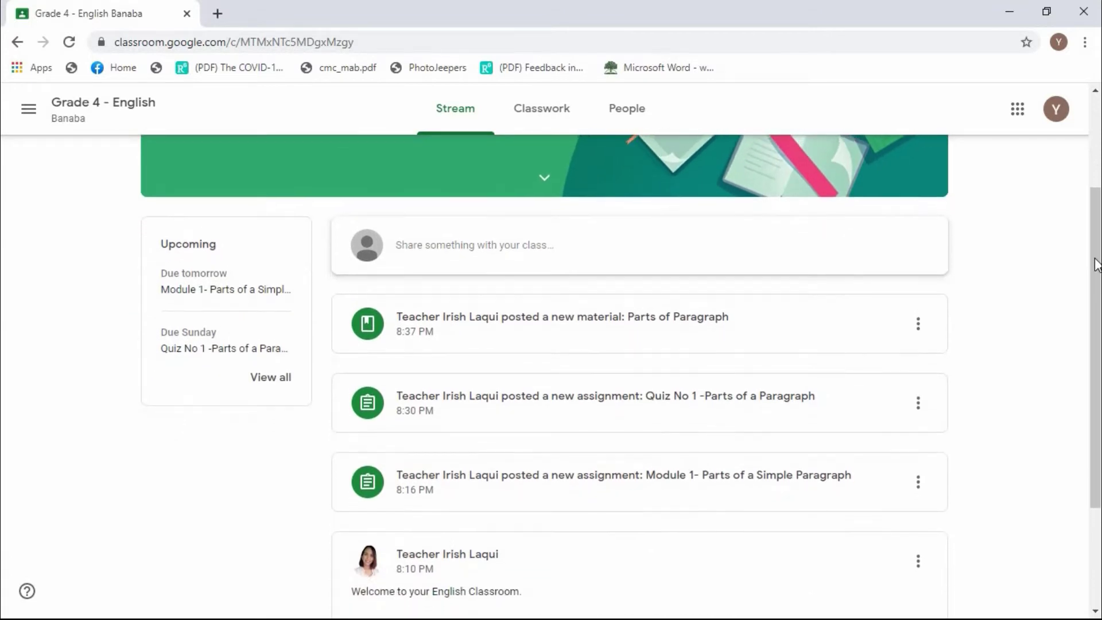
{"action": "scroll", "coordinate": [1096, 232], "scroll_direction": "up", "scroll_amount": 2}
{"action": "scroll", "coordinate": [1096, 233], "scroll_direction": "up", "scroll_amount": 2}
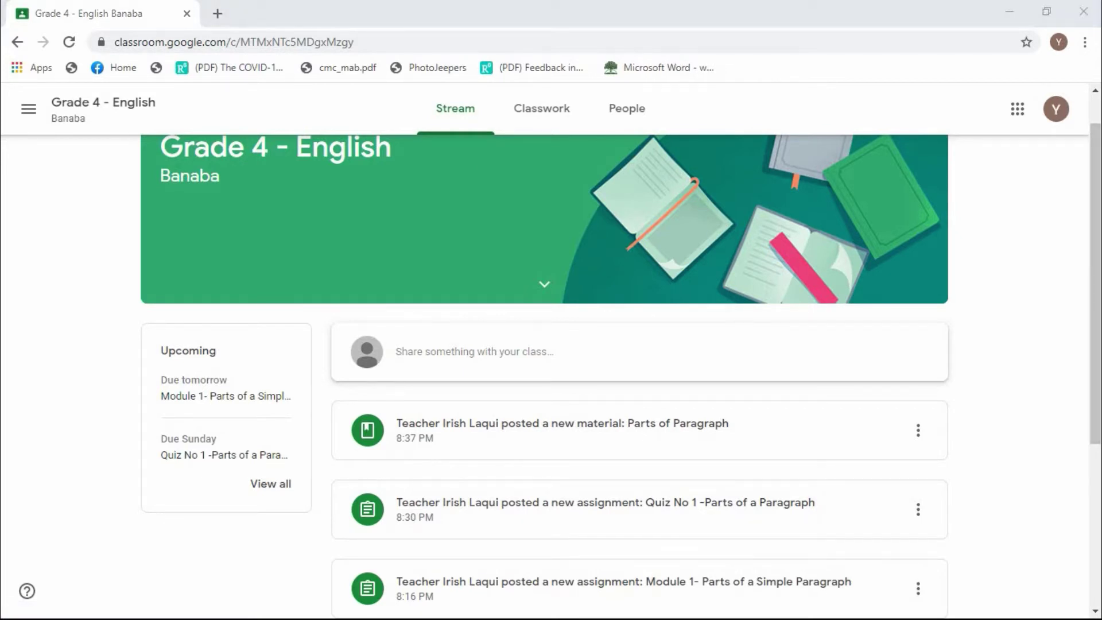
Post 'Good morning everyone.' to the Grade 4 - English stream.
{"action": "left_click", "coordinate": [464, 365]}
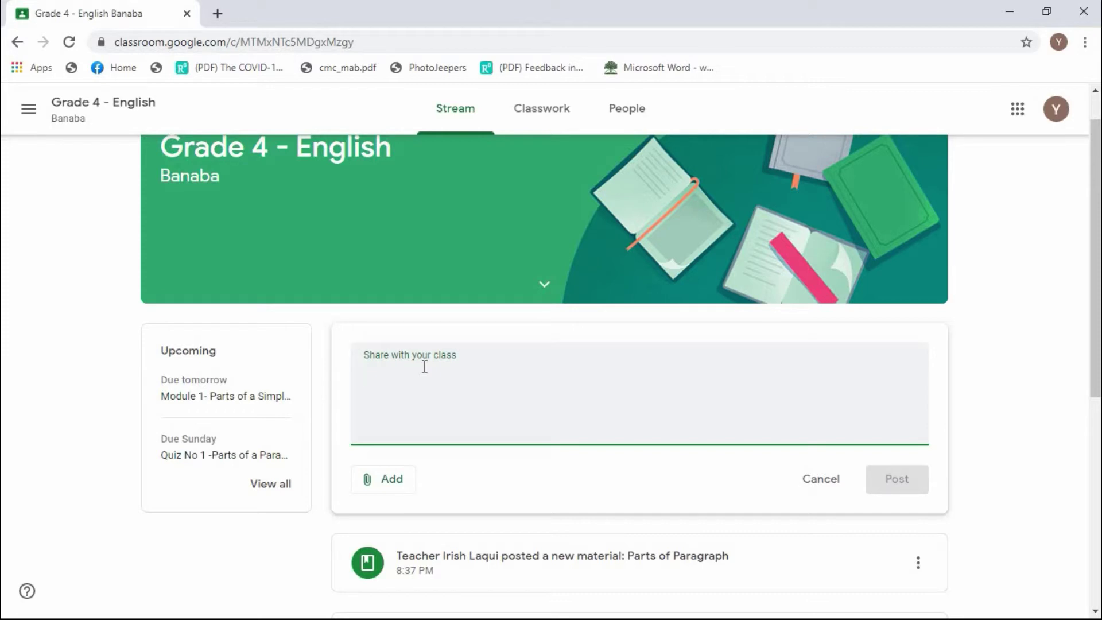
{"action": "type", "text": "Good morning"}
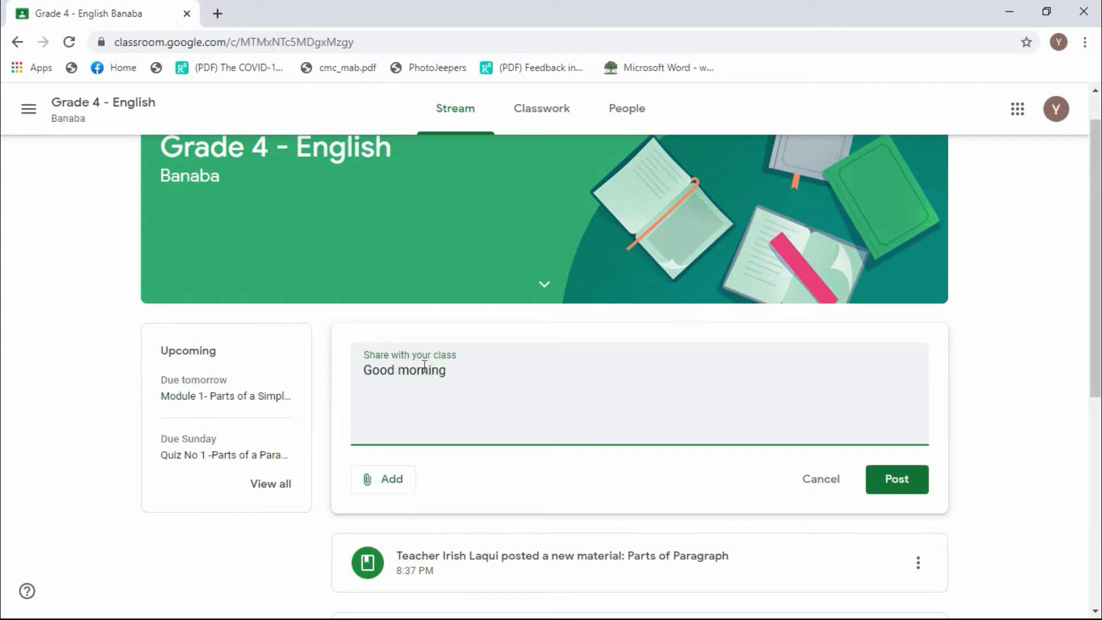
{"action": "type", "text": " everyone."}
{"action": "left_click", "coordinate": [888, 482]}
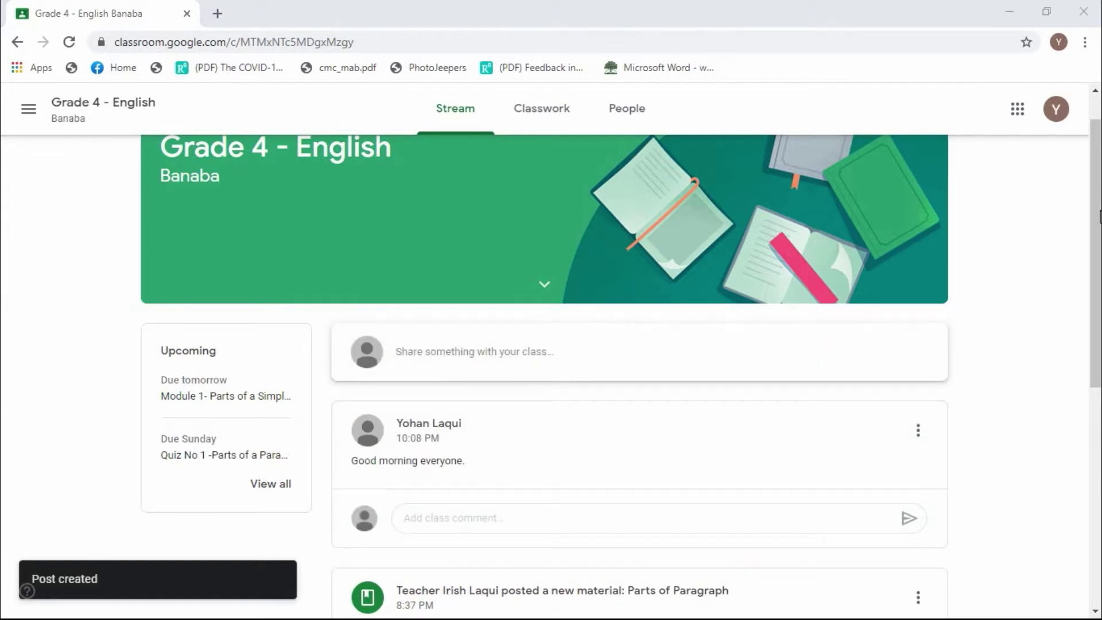
{"action": "left_click_drag", "start_coordinate": [1098, 217], "coordinate": [1097, 240]}
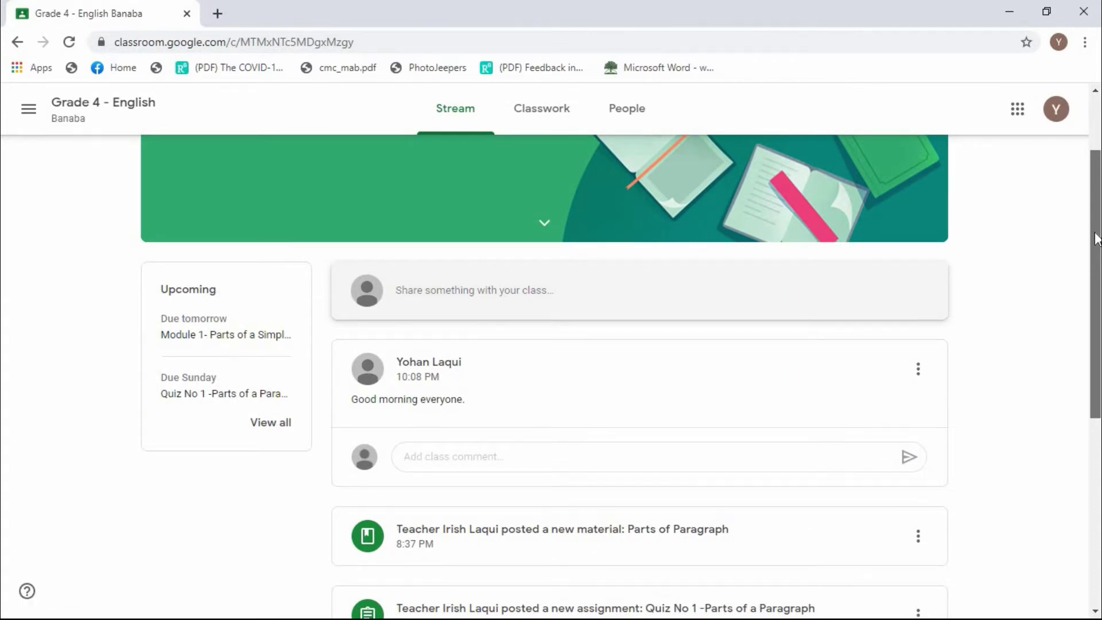
{"action": "left_click_drag", "start_coordinate": [1097, 240], "coordinate": [1097, 439]}
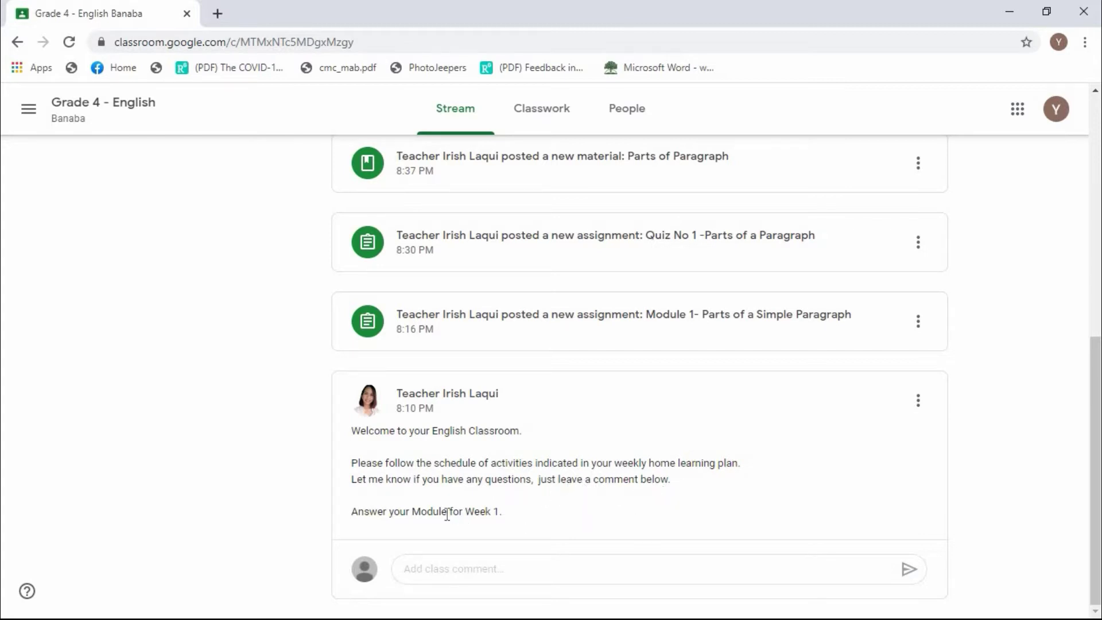
Comment 'Good day, Thank you for your reminders.' on the teacher's welcome post.
{"action": "left_click", "coordinate": [451, 572]}
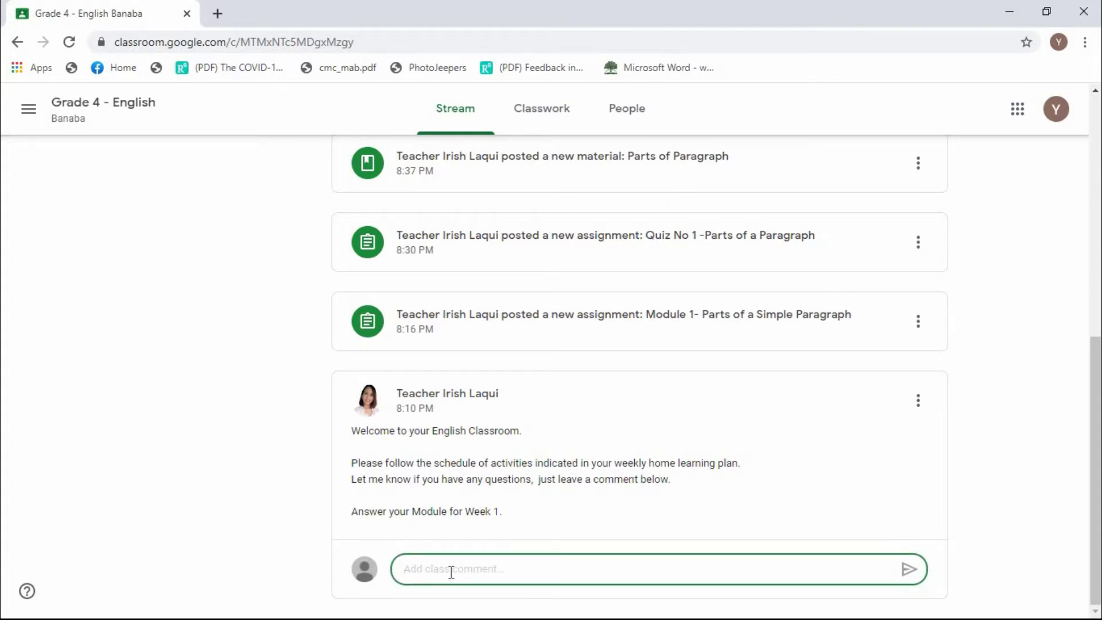
{"action": "type", "text": "Good"}
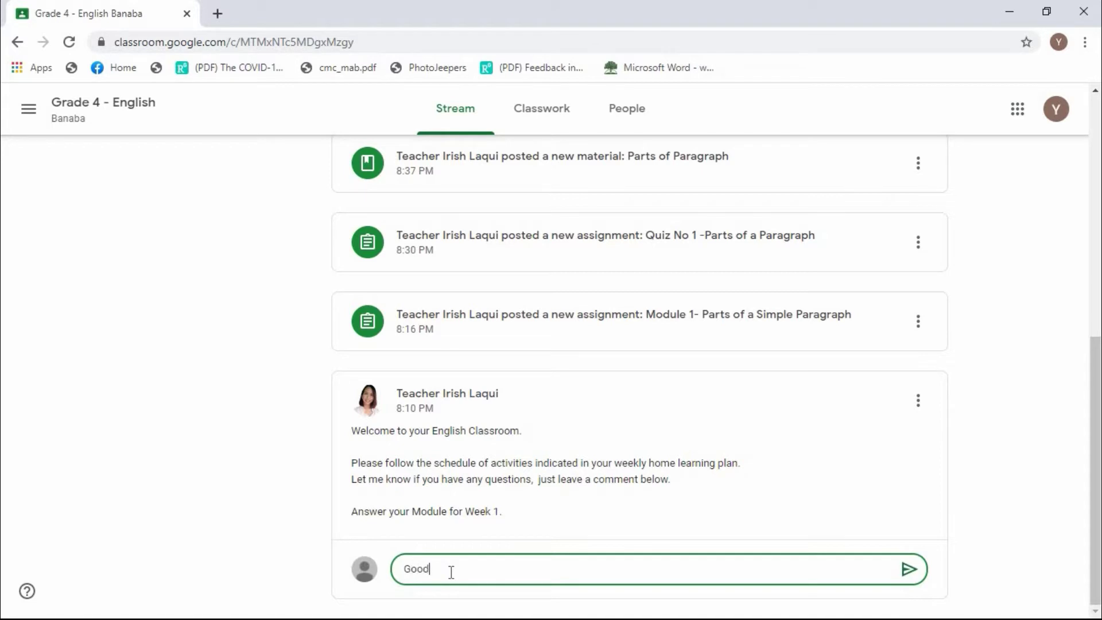
{"action": "type", "text": " day, Thank you"}
{"action": "type", "text": "for your"}
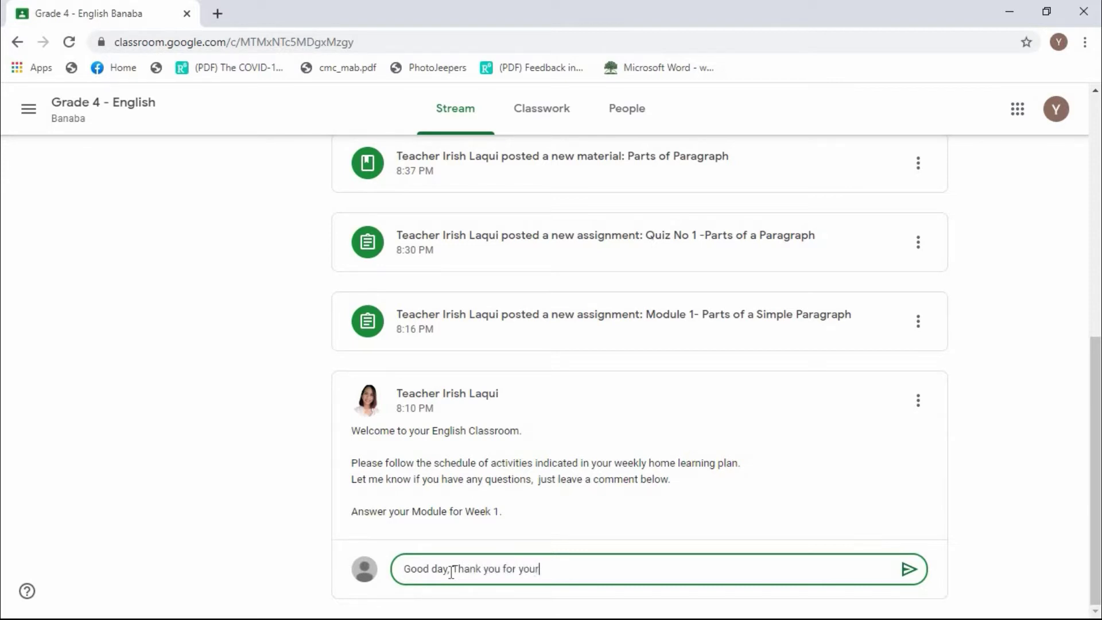
{"action": "type", "text": " reminders."}
{"action": "key", "text": "Return"}
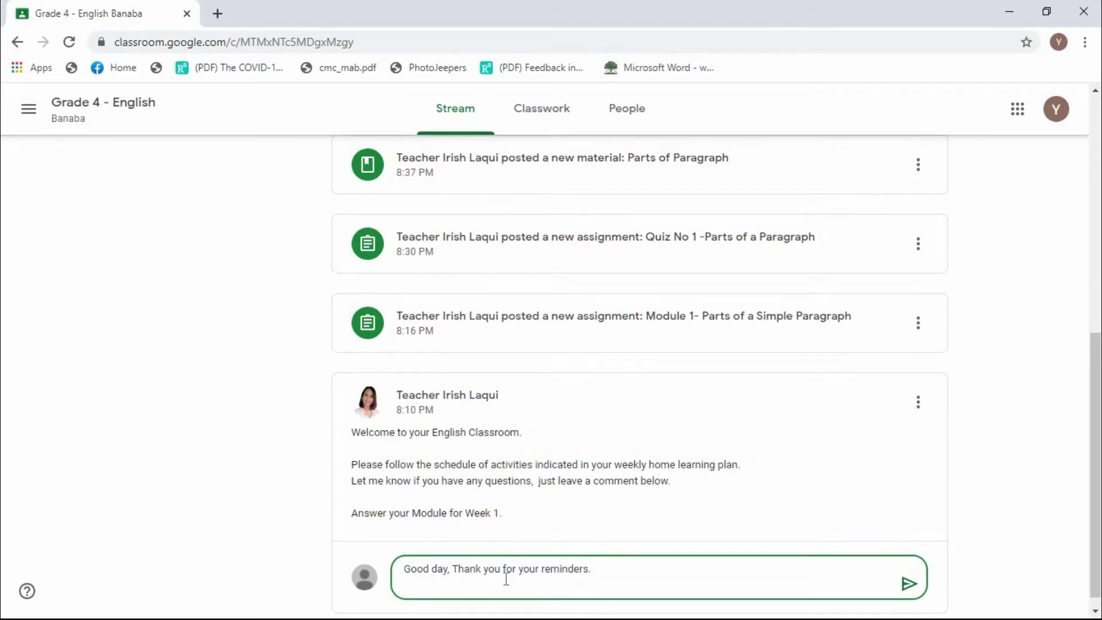
{"action": "left_click", "coordinate": [908, 584]}
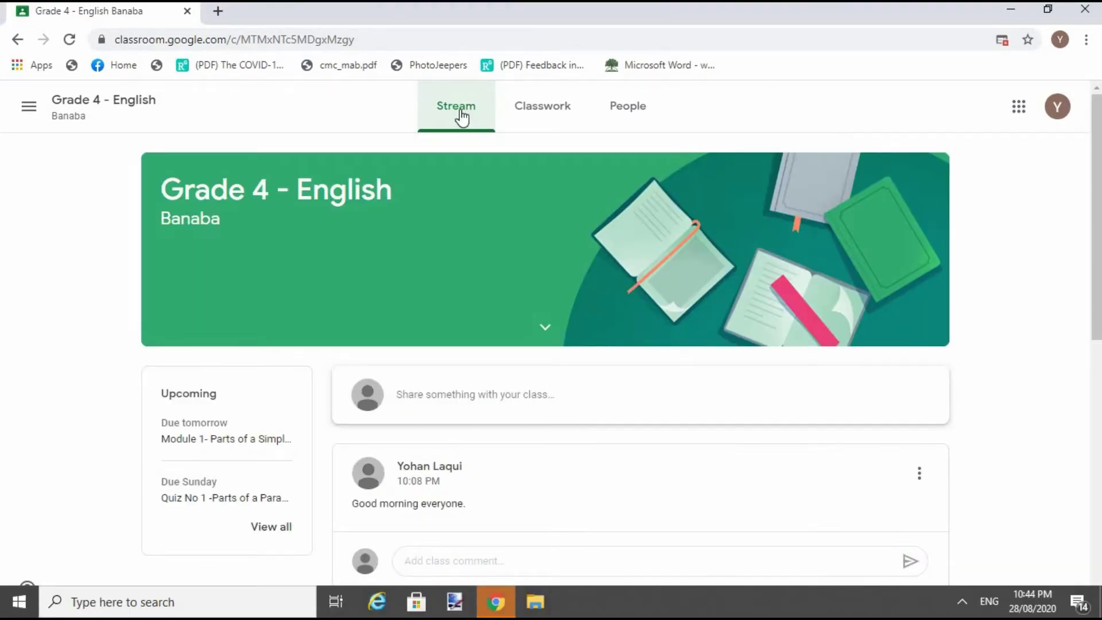
On Classwork, expand Parts of Paragraph and watch its 'Paragraph and its components' video.
{"action": "left_click", "coordinate": [559, 112]}
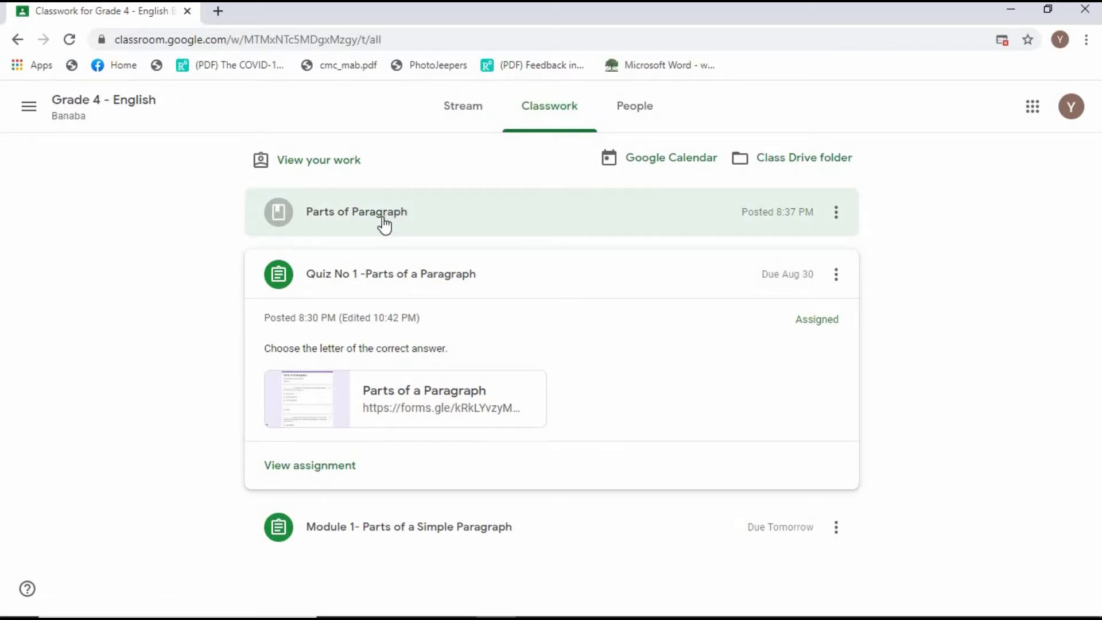
{"action": "left_click", "coordinate": [382, 218]}
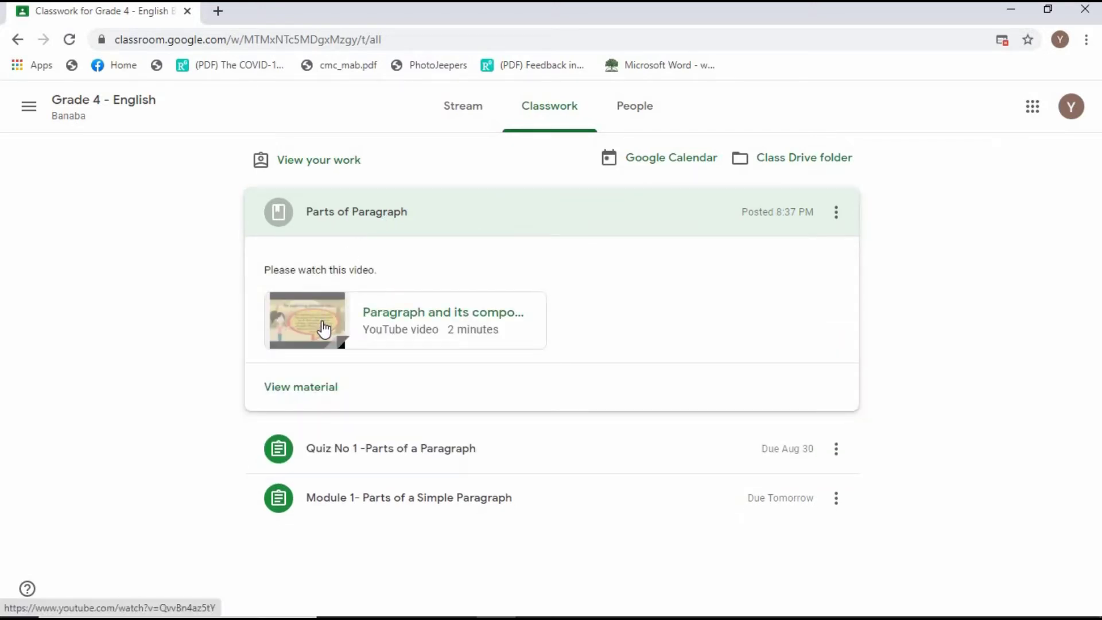
{"action": "left_click", "coordinate": [383, 332]}
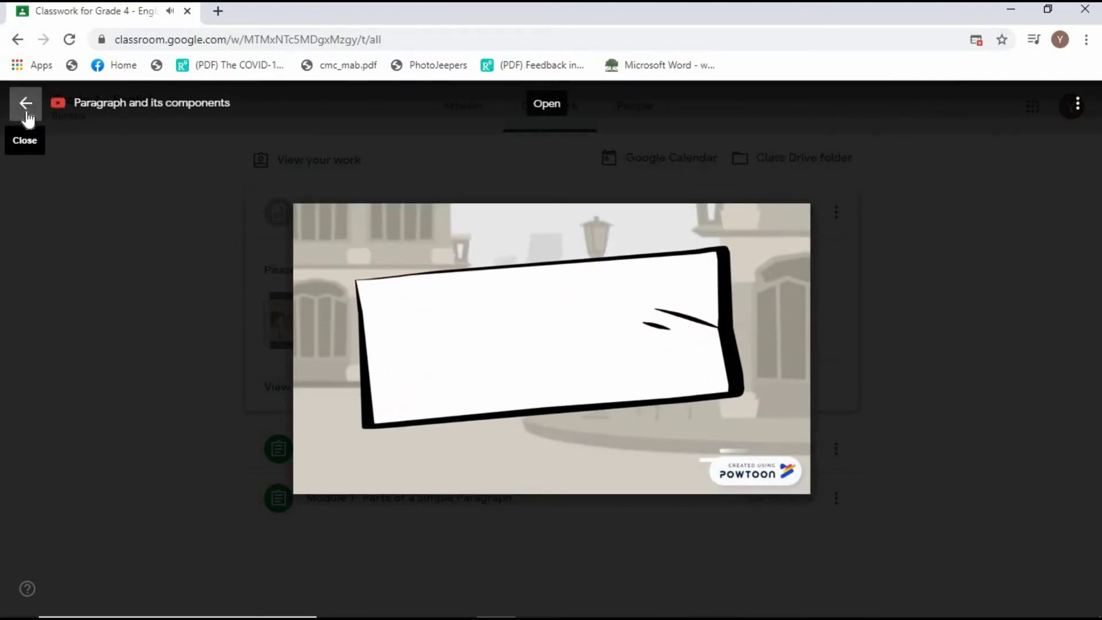
{"action": "left_click", "coordinate": [26, 104]}
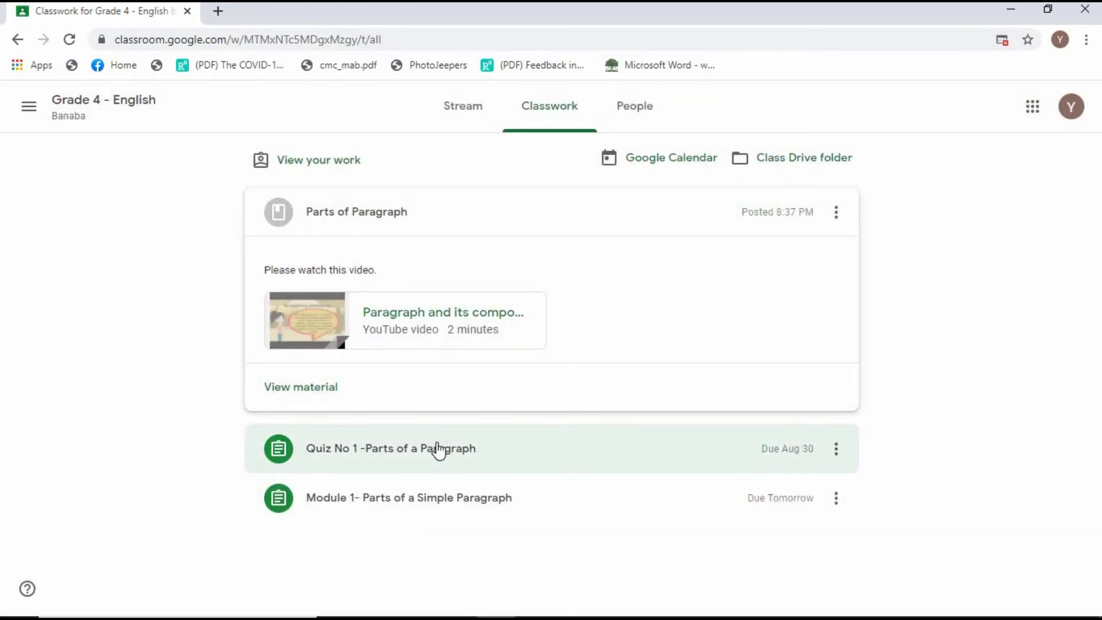
Expand Quiz No 1 and open its Parts of a Paragraph form.
{"action": "left_click", "coordinate": [393, 451]}
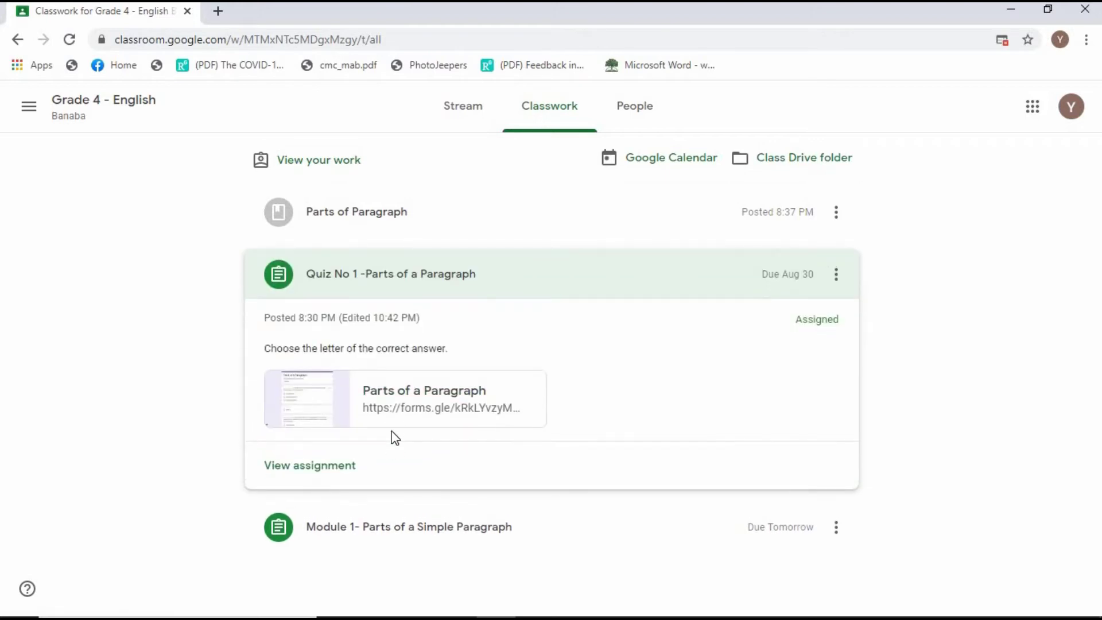
{"action": "left_click", "coordinate": [401, 395]}
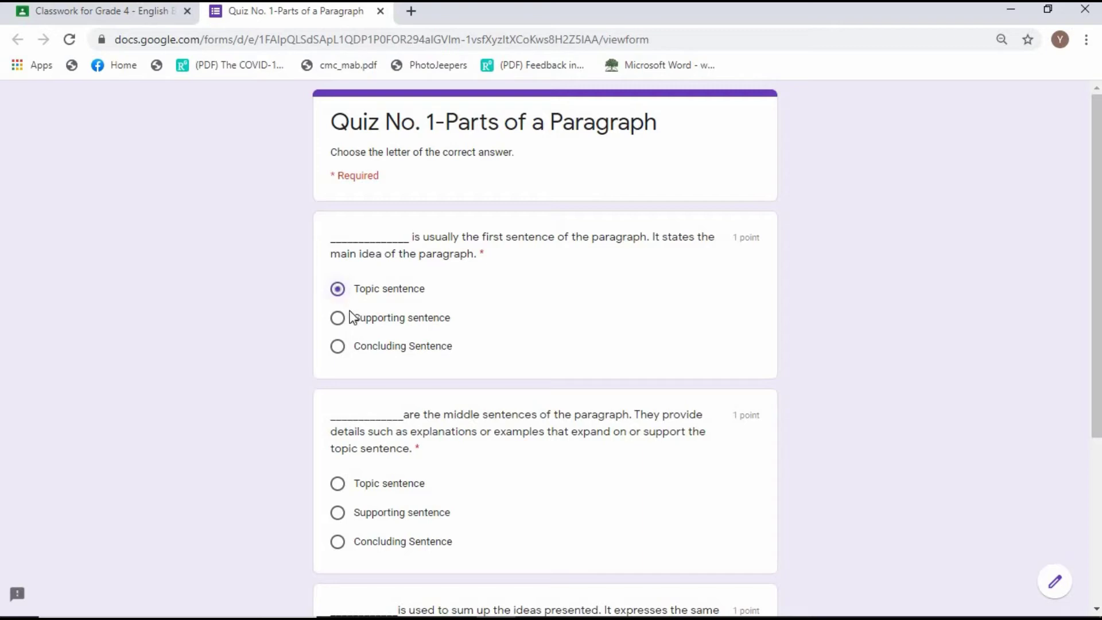
Answer Topic sentence, Supporting sentence and Concluding Sentence for questions 1–3, then submit.
{"action": "left_click", "coordinate": [338, 290]}
{"action": "scroll", "coordinate": [1099, 191], "scroll_direction": "down", "scroll_amount": 3}
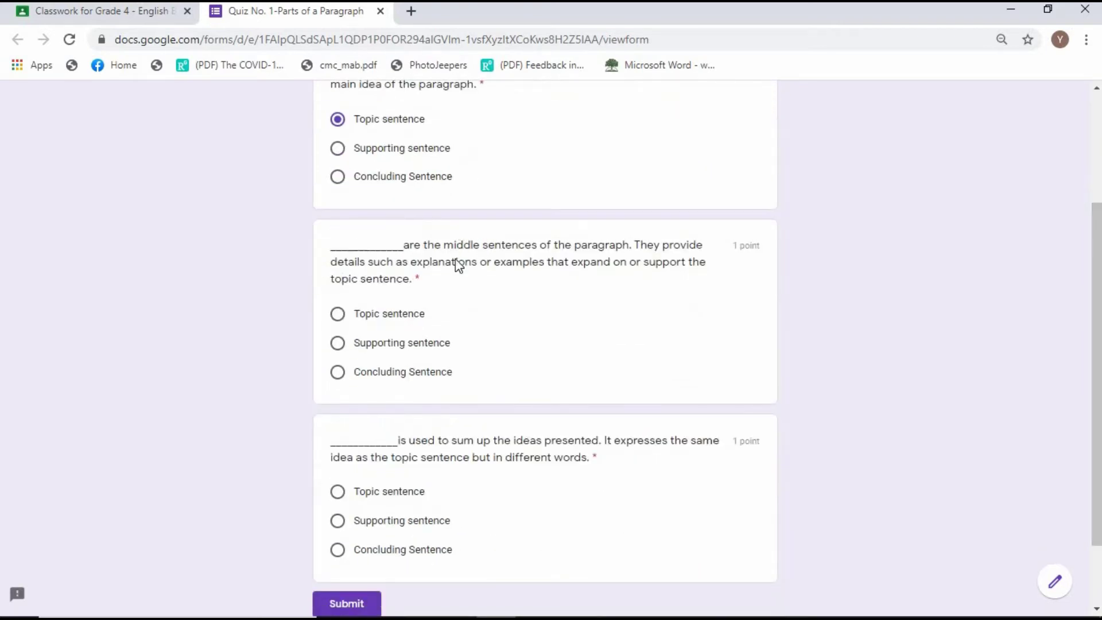
{"action": "left_click", "coordinate": [339, 344]}
{"action": "left_click", "coordinate": [339, 550]}
{"action": "scroll", "coordinate": [738, 374], "scroll_direction": "down", "scroll_amount": 2}
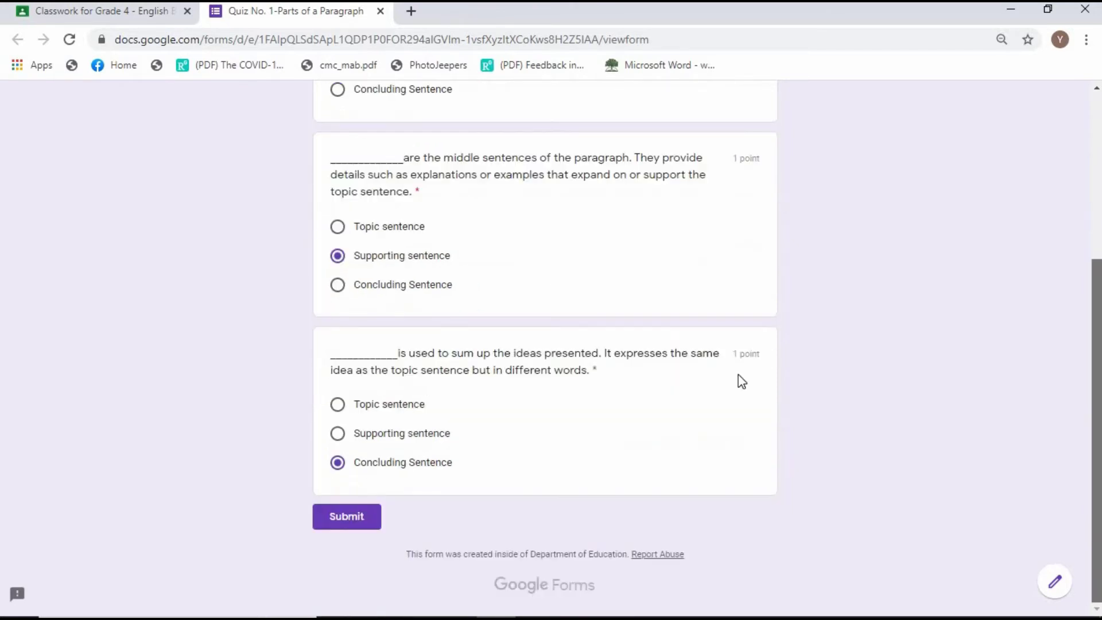
{"action": "left_click", "coordinate": [368, 517]}
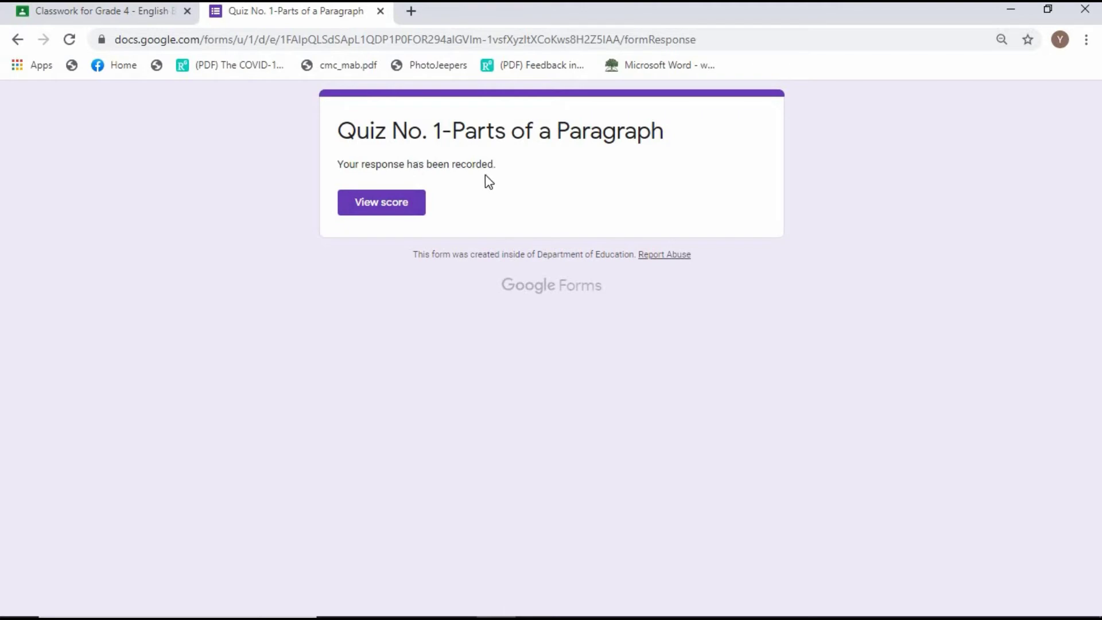
View the 3/3 quiz score with all answers correct, then close the score tab.
{"action": "left_click", "coordinate": [399, 201]}
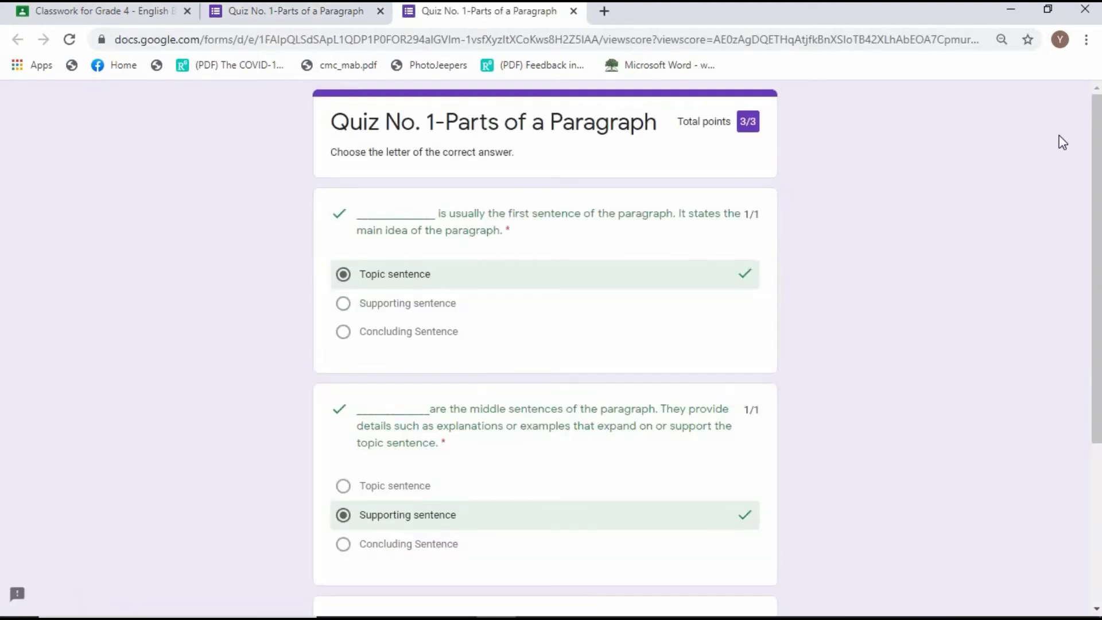
{"action": "mouse_move", "coordinate": [1097, 142]}
{"action": "left_mouse_down"}
{"action": "mouse_move", "coordinate": [1098, 300]}
{"action": "mouse_move", "coordinate": [1098, 142]}
{"action": "left_mouse_up"}
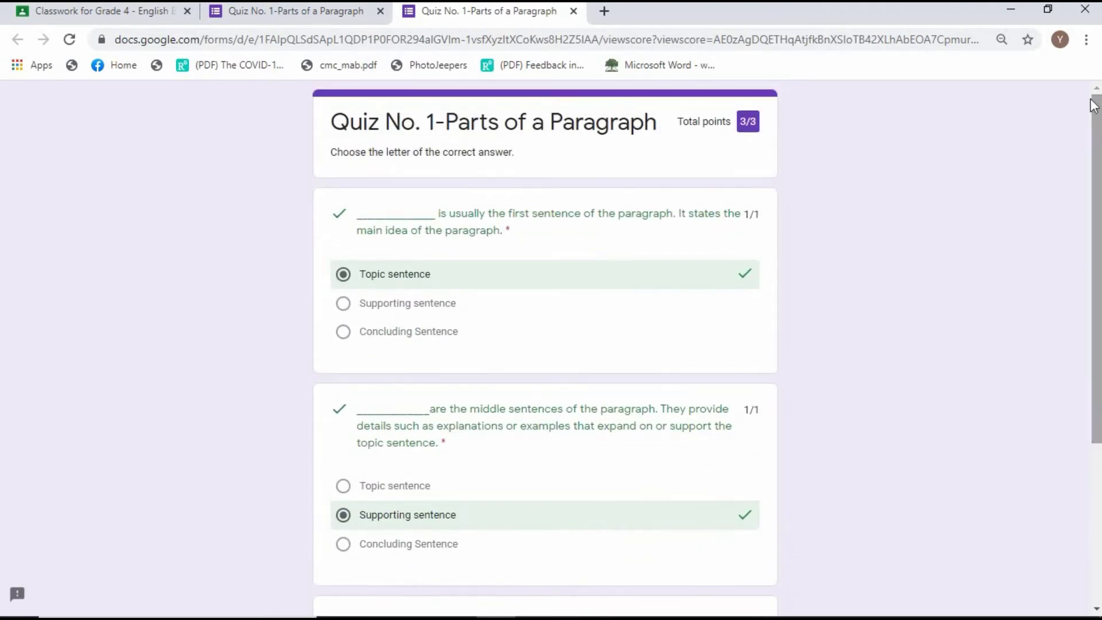
{"action": "left_click", "coordinate": [573, 11]}
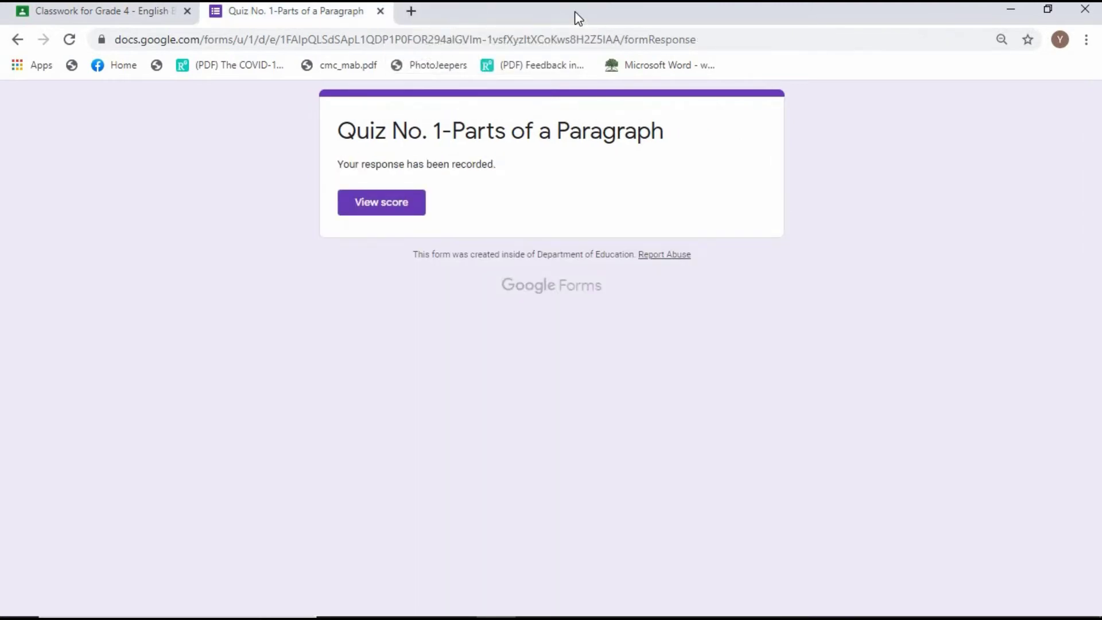
Mark Quiz No 1 as done and return to the Grade 4 - English Classwork page.
{"action": "left_click", "coordinate": [380, 11]}
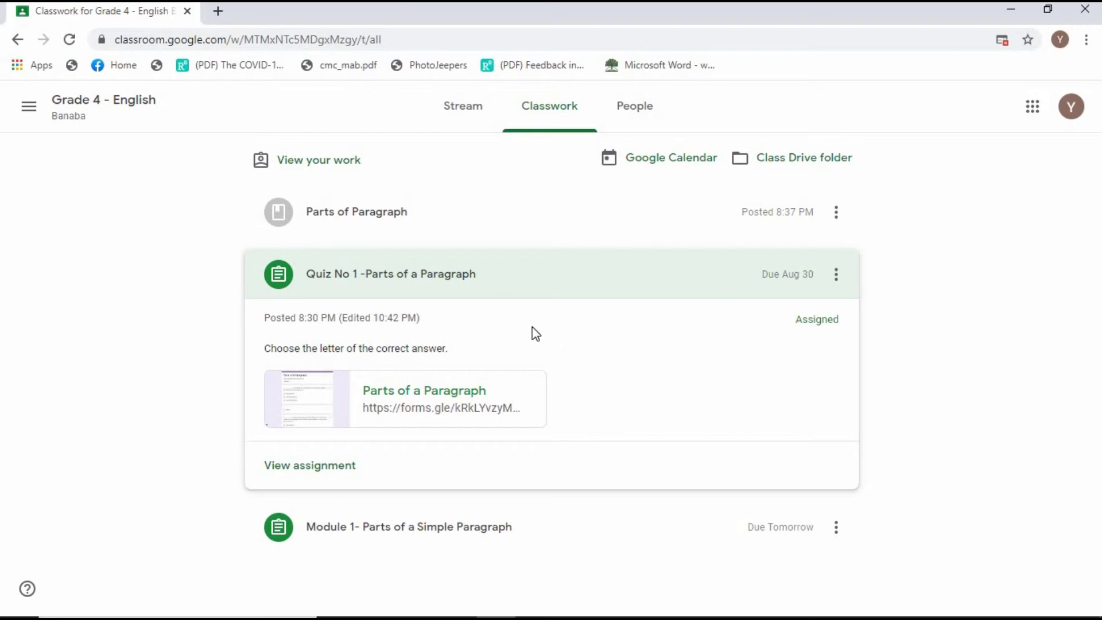
{"action": "left_click", "coordinate": [290, 466]}
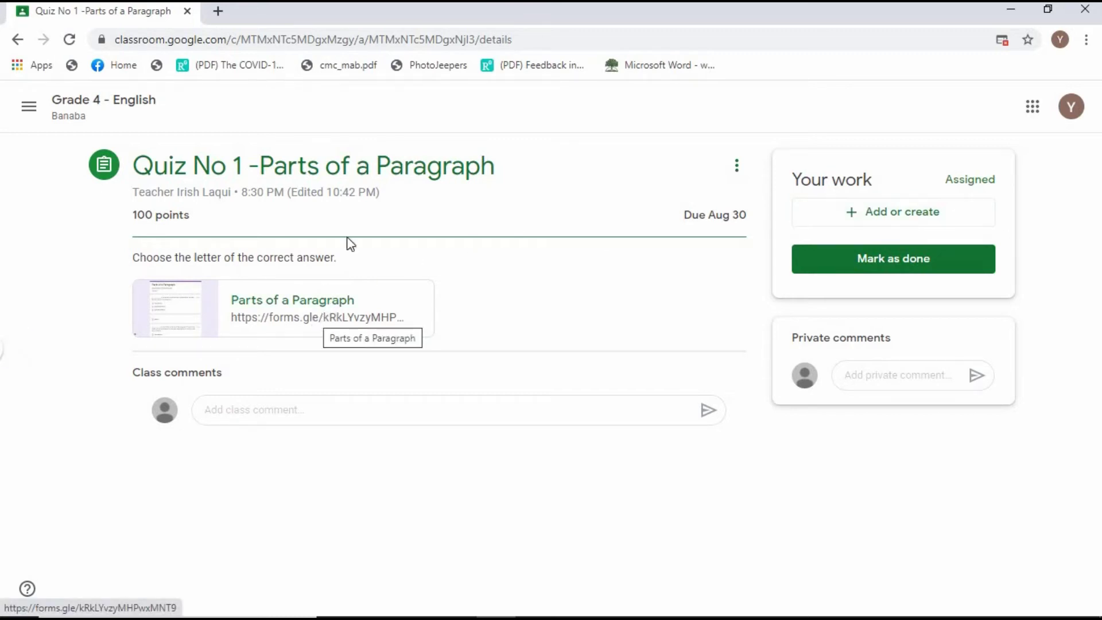
{"action": "left_click", "coordinate": [872, 264]}
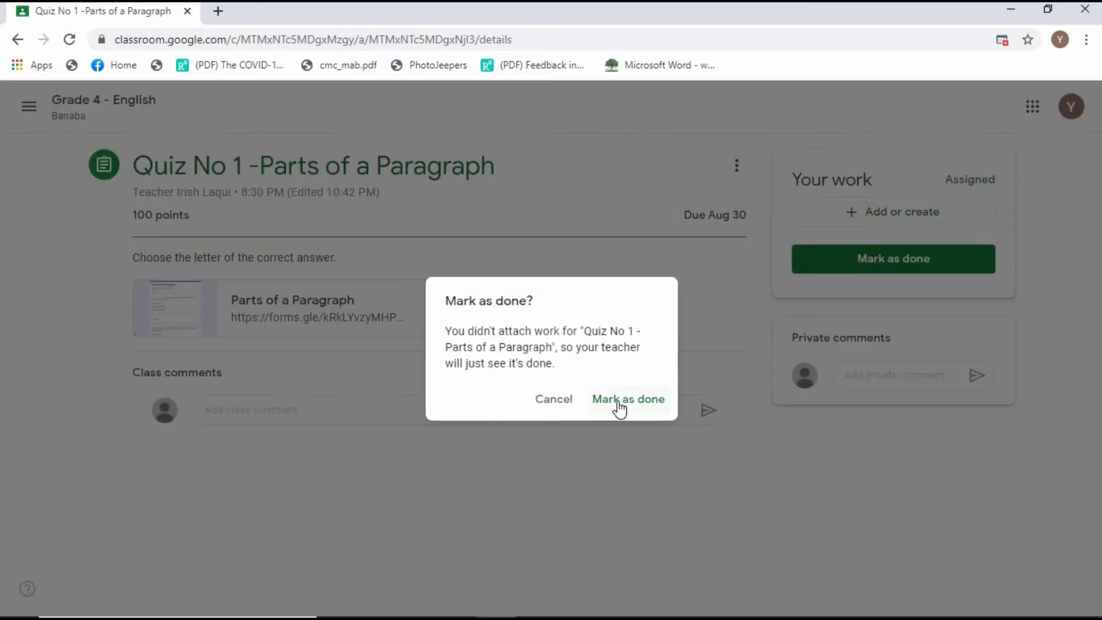
{"action": "left_click", "coordinate": [620, 401]}
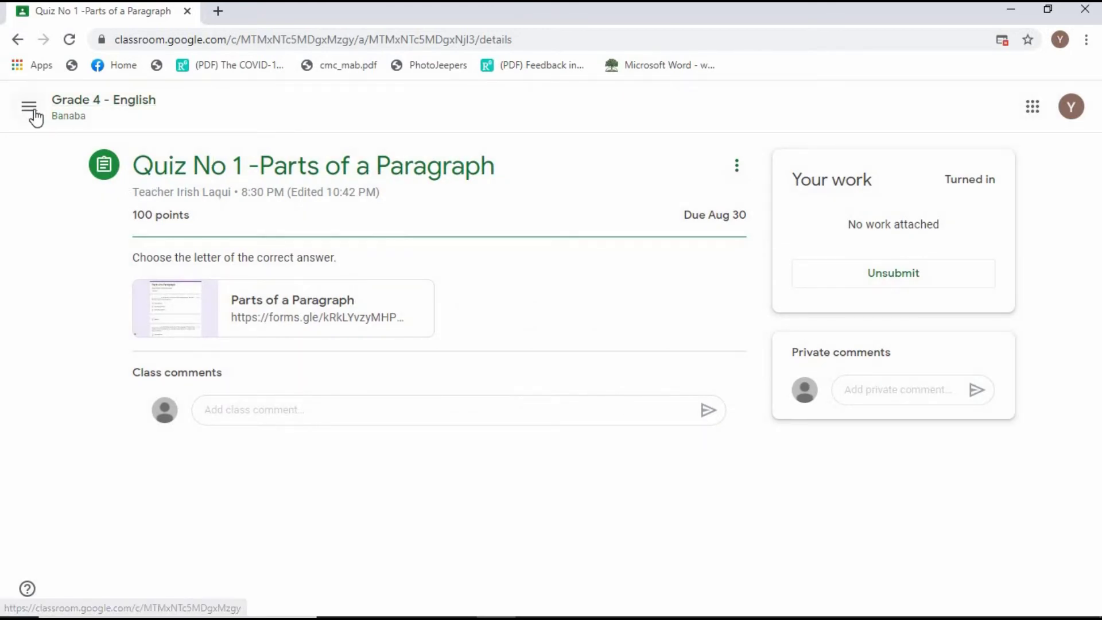
{"action": "left_click", "coordinate": [66, 117]}
{"action": "left_click", "coordinate": [531, 109]}
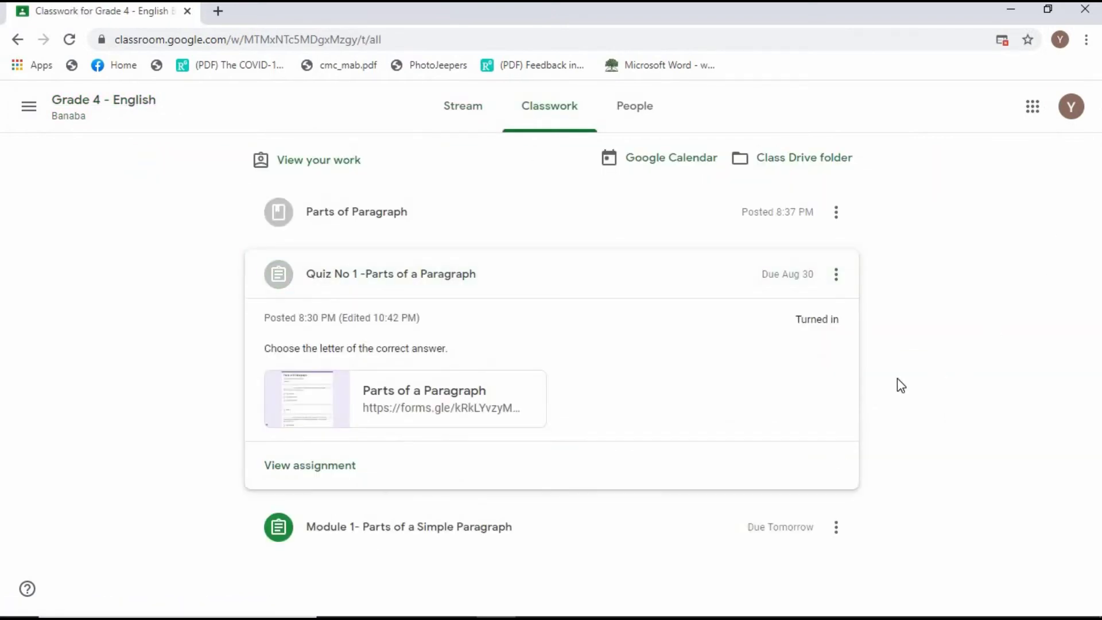
Create a blank Docs attachment on Module 1- Parts of a Simple Paragraph and open it.
{"action": "left_click", "coordinate": [376, 544]}
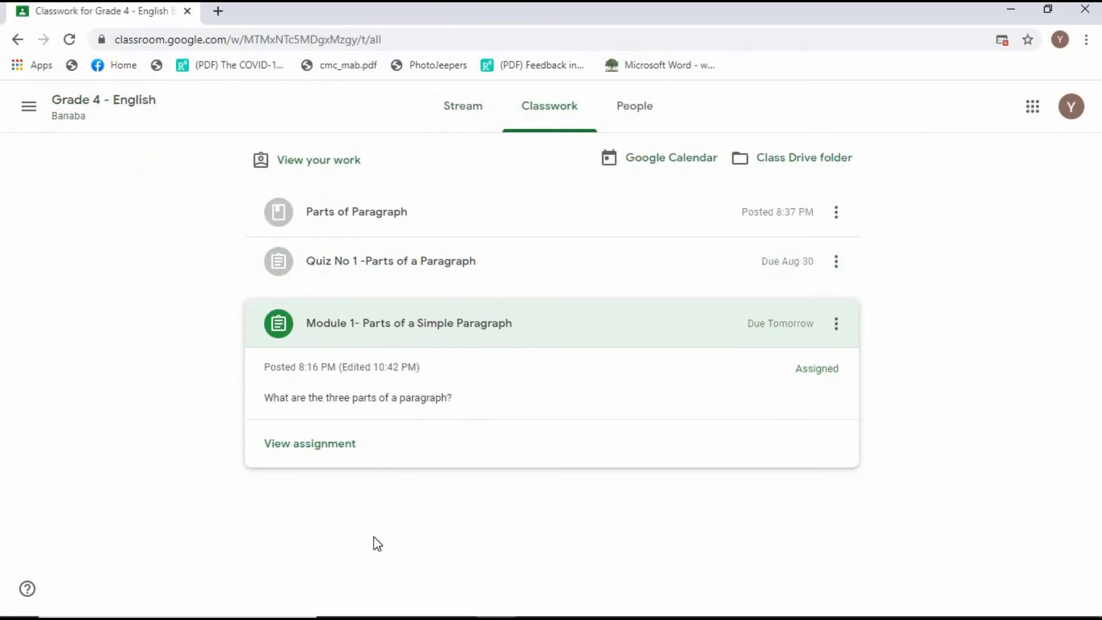
{"action": "left_click", "coordinate": [320, 453]}
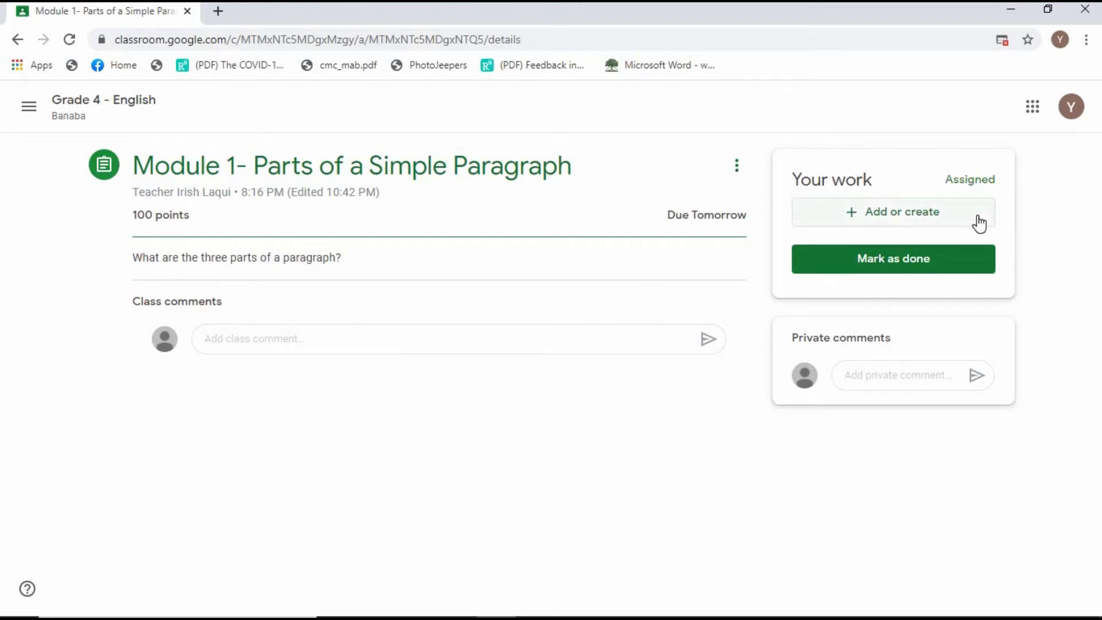
{"action": "left_click", "coordinate": [864, 220]}
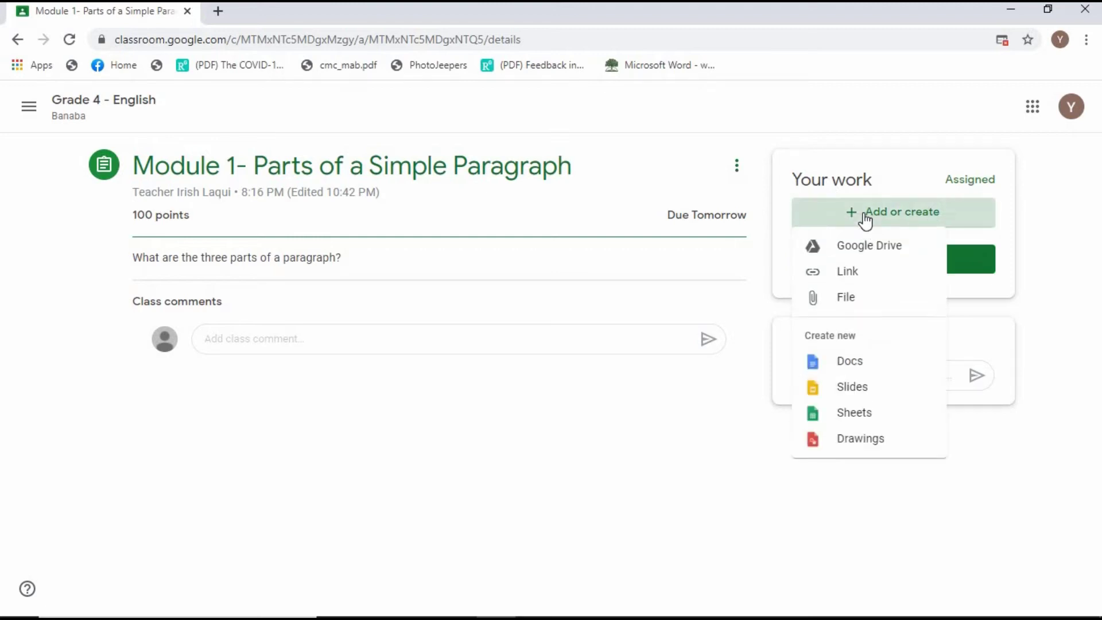
{"action": "left_click", "coordinate": [861, 368]}
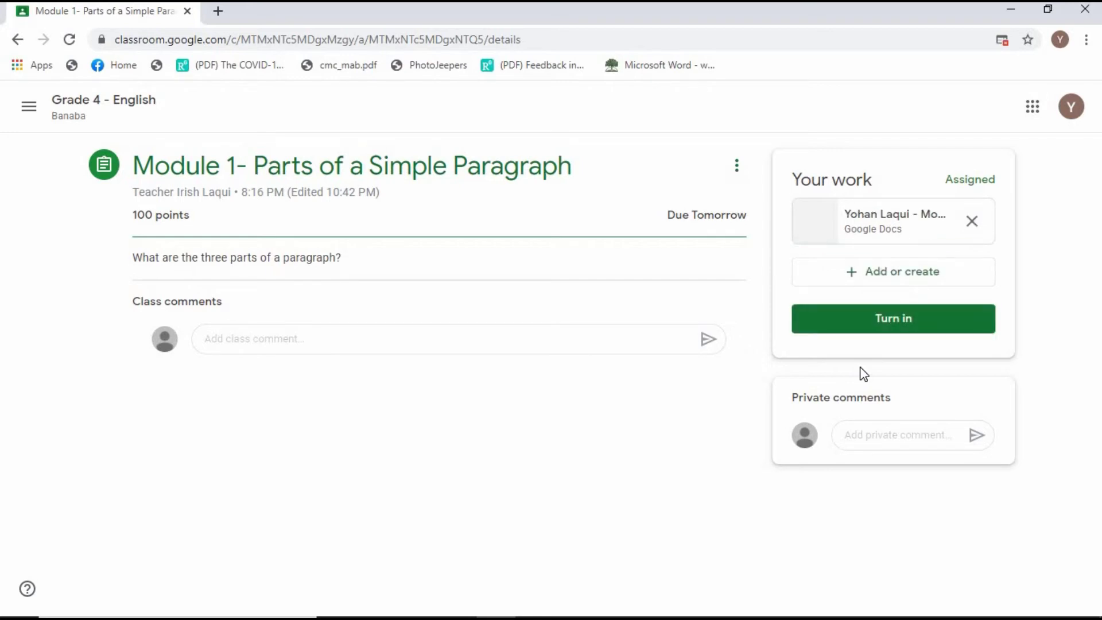
{"action": "left_click", "coordinate": [903, 236]}
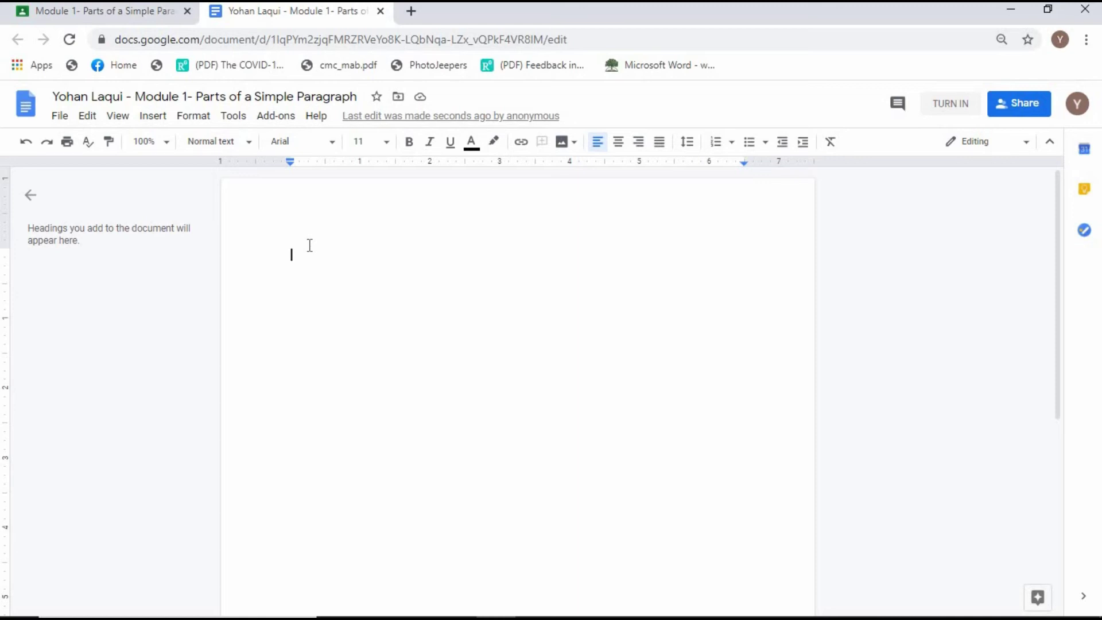
Type the numbered list Topic Sentence, Supporting Sentence, Concluding Sentence, correcting typos along the way.
{"action": "type", "text": "1. to"}
{"action": "key", "text": "BackSpace"}
{"action": "key", "text": "BackSpace"}
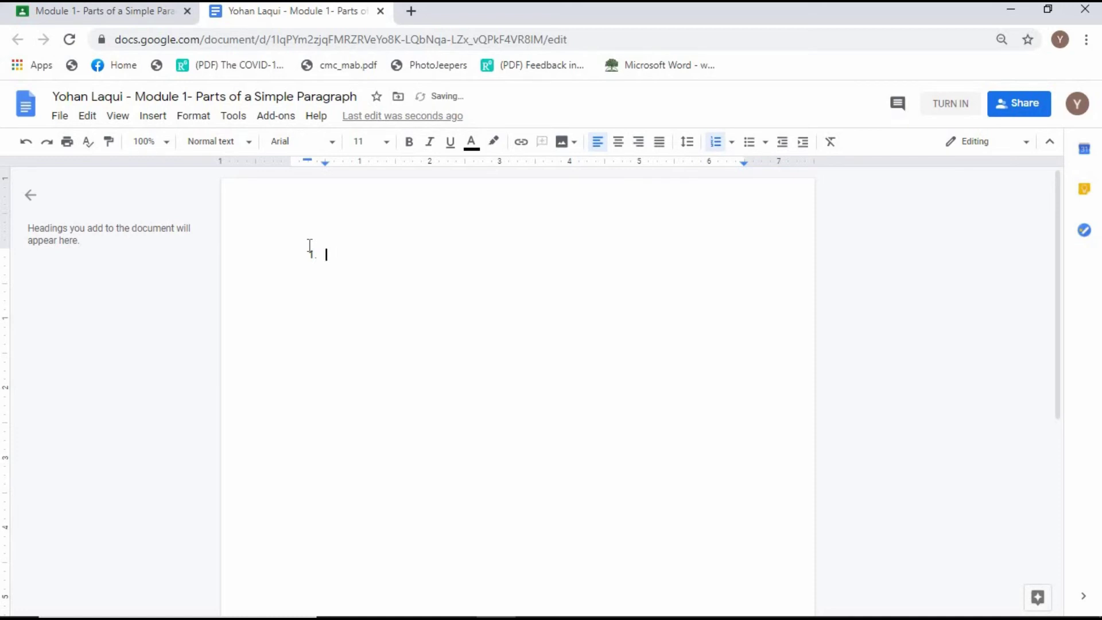
{"action": "type", "text": "Topic Sentenc"}
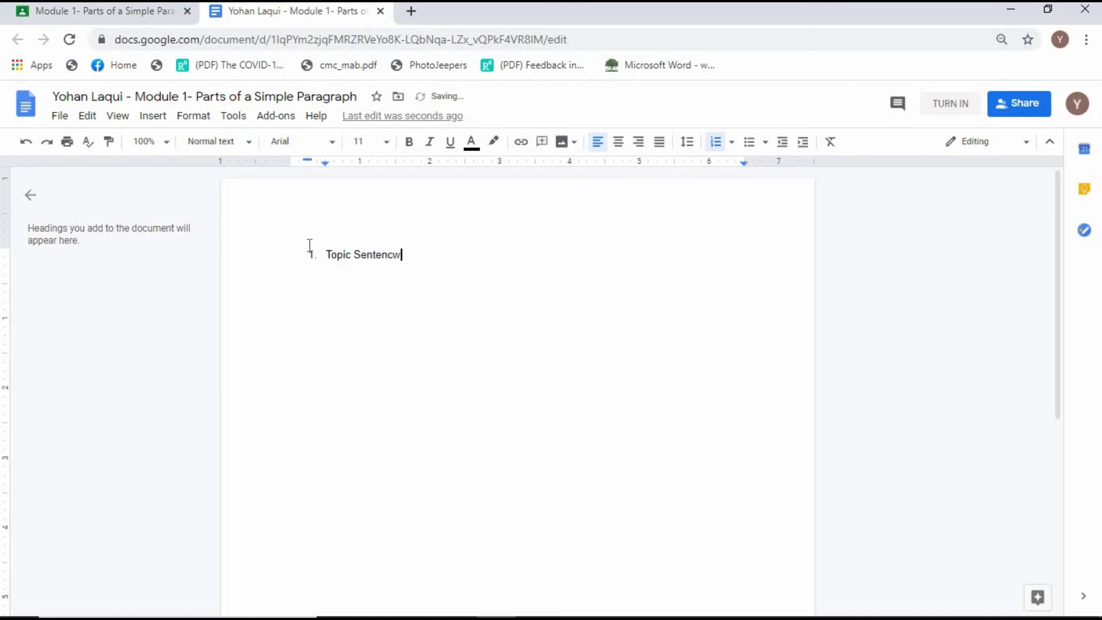
{"action": "type", "text": "e"}
{"action": "key", "text": "Return"}
{"action": "type", "text": "Supporting Sentenc"}
{"action": "key", "text": "Return"}
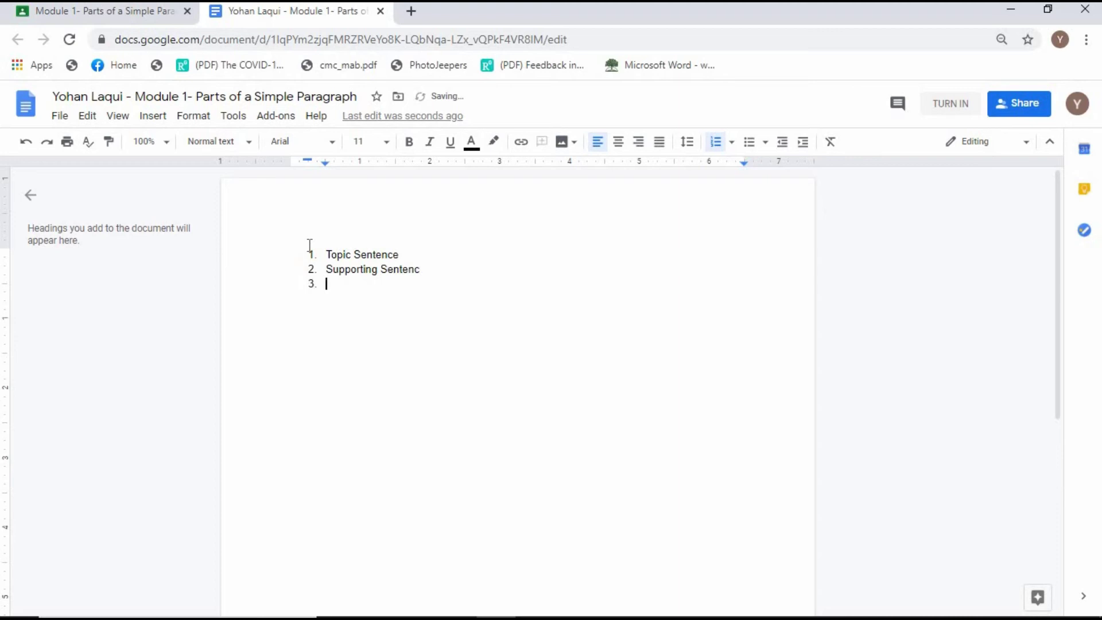
{"action": "key", "text": "Return"}
{"action": "key", "text": "BackSpace"}
{"action": "type", "text": "e"}
{"action": "key", "text": "Return"}
{"action": "type", "text": "Concluding Sentenc"}
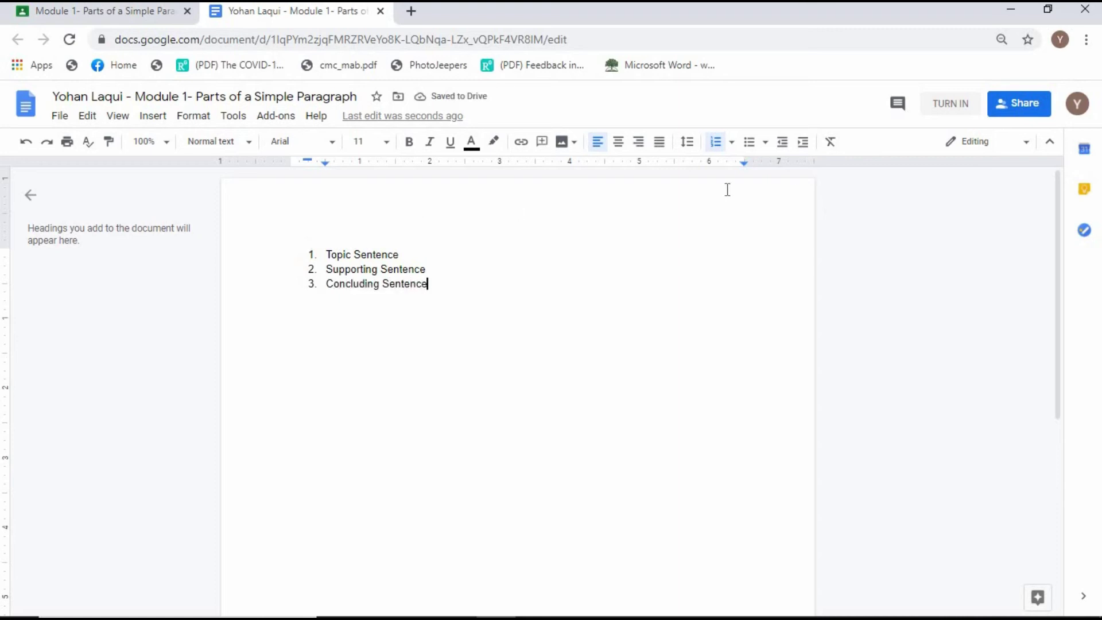
Turn in the Module 1 document from Docs, then unsubmit it back to Assigned.
{"action": "left_click", "coordinate": [951, 105]}
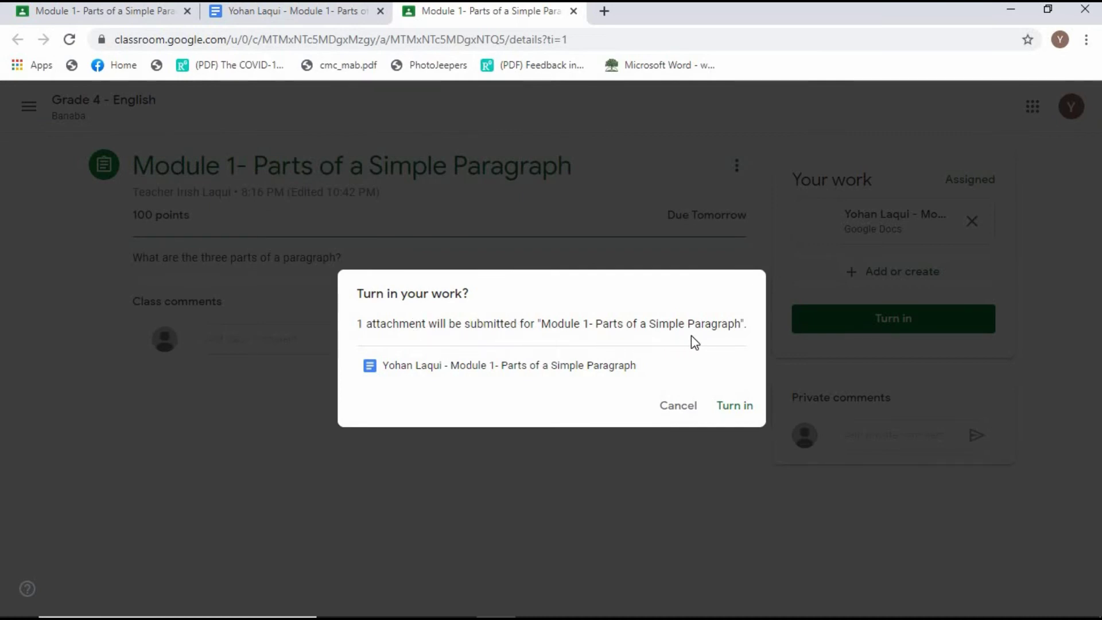
{"action": "left_click", "coordinate": [730, 404]}
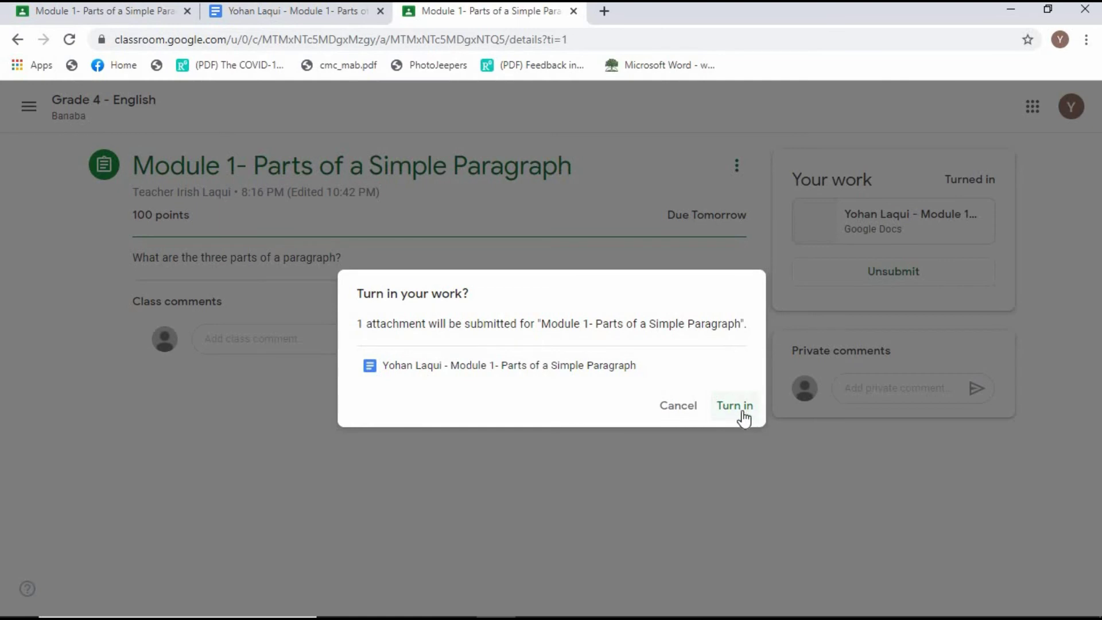
{"action": "left_click", "coordinate": [734, 410]}
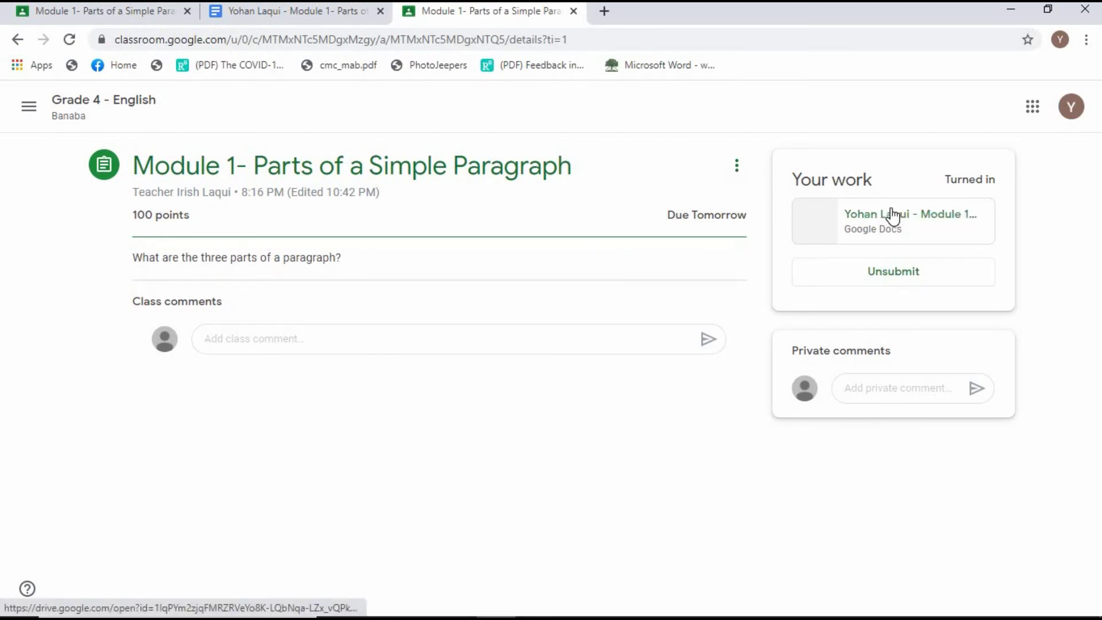
{"action": "left_click", "coordinate": [878, 278]}
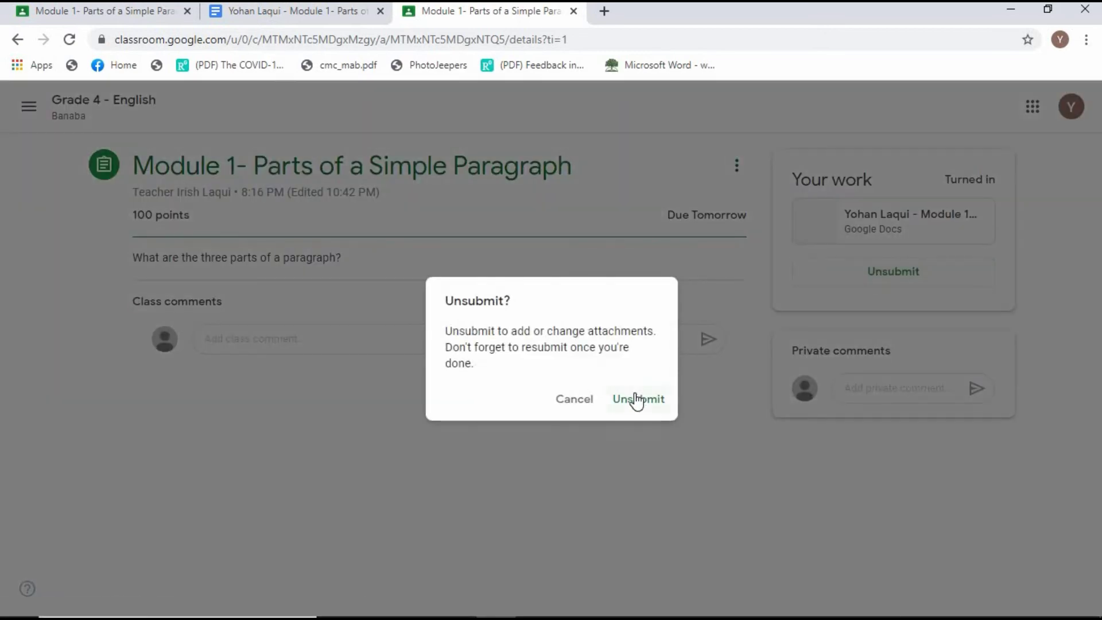
{"action": "left_click", "coordinate": [634, 398]}
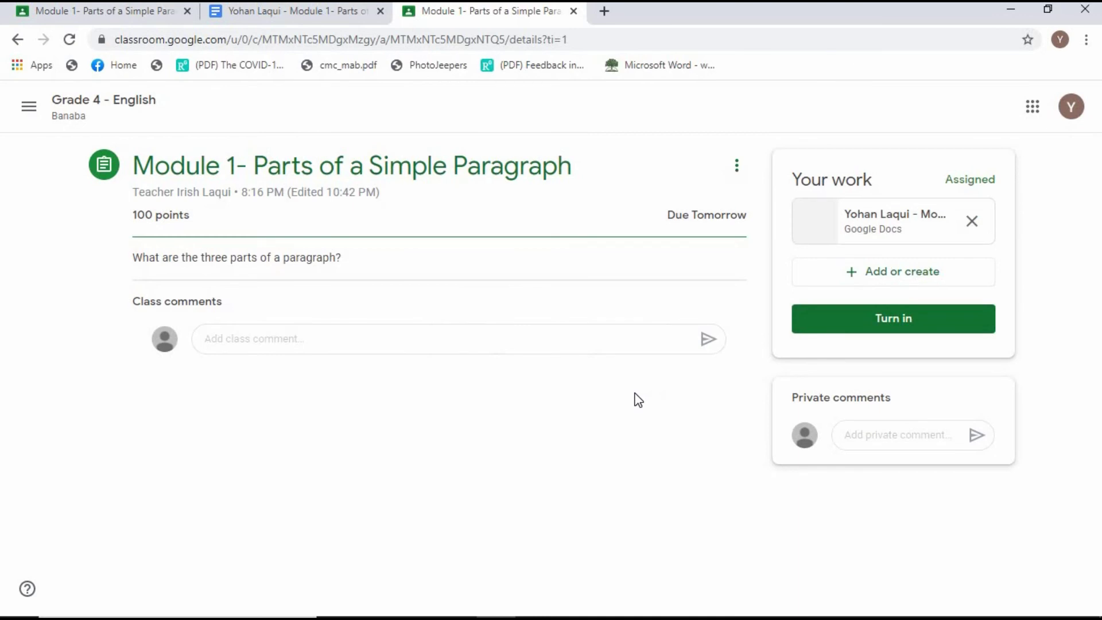
Reopen the Module 1 Docs answer and turn it in again.
{"action": "left_click", "coordinate": [842, 236]}
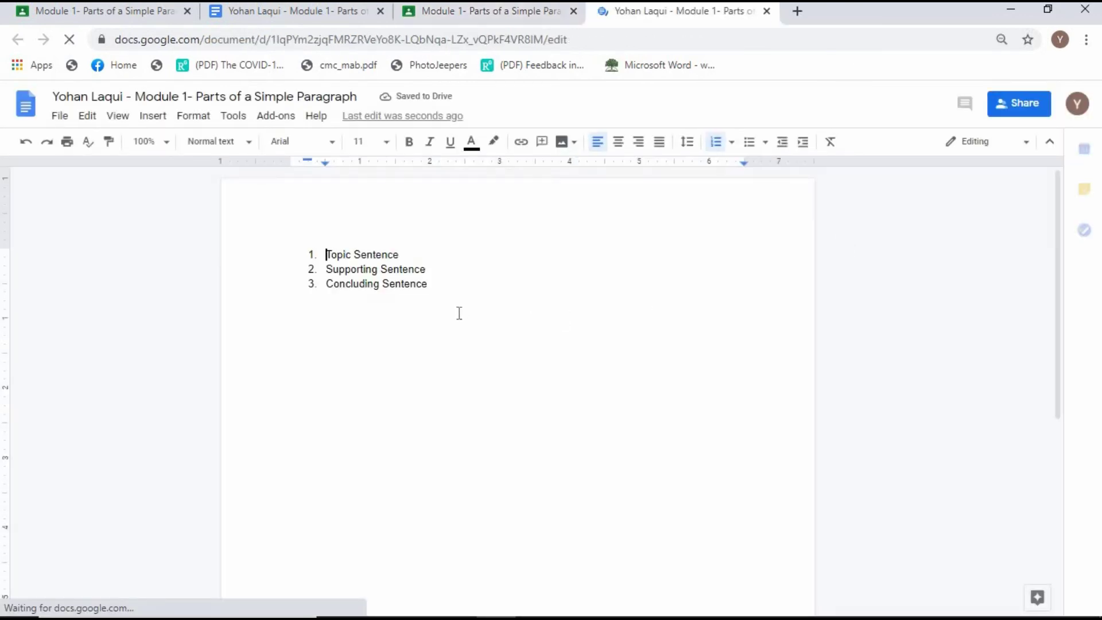
{"action": "left_click", "coordinate": [462, 293]}
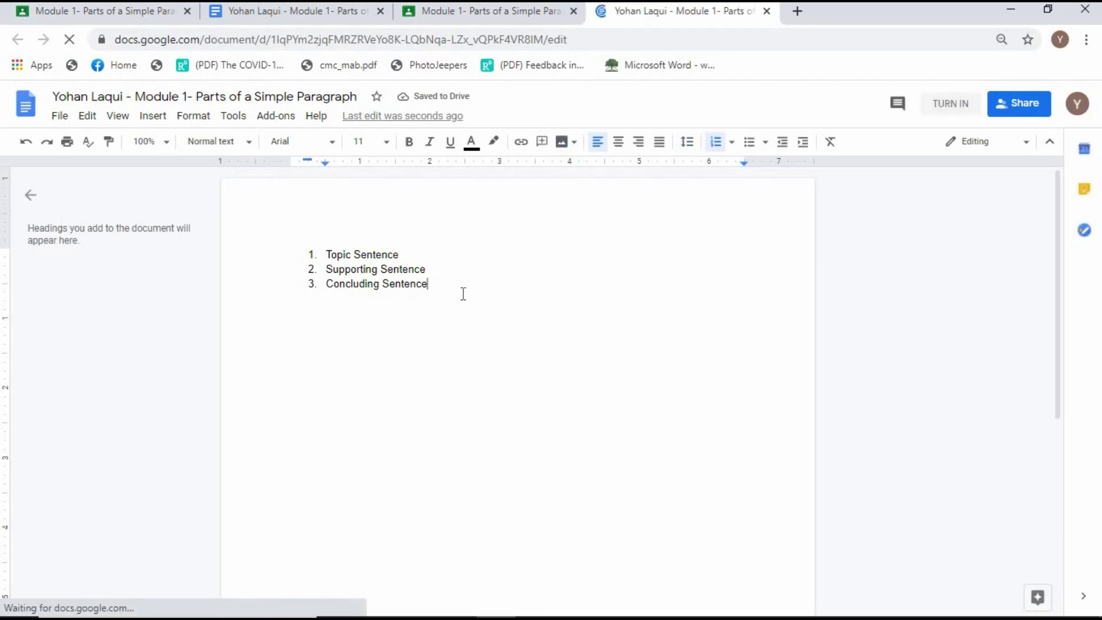
{"action": "left_click", "coordinate": [941, 109]}
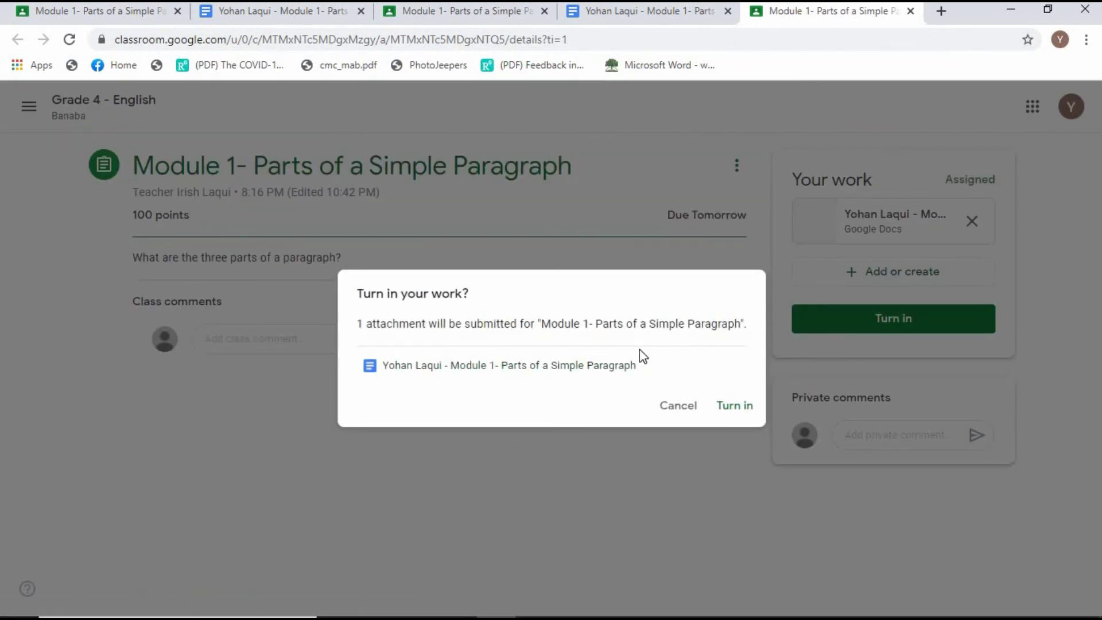
{"action": "left_click", "coordinate": [736, 408]}
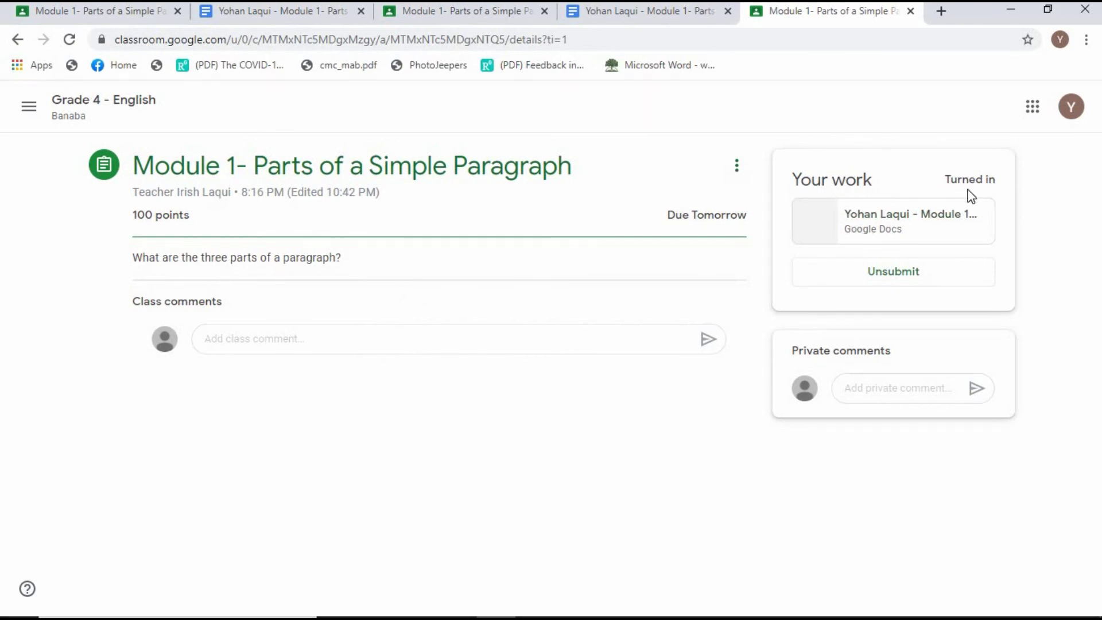
Check the private comment box, all upcoming work, and the People list, then go back to Stream.
{"action": "left_click", "coordinate": [854, 392]}
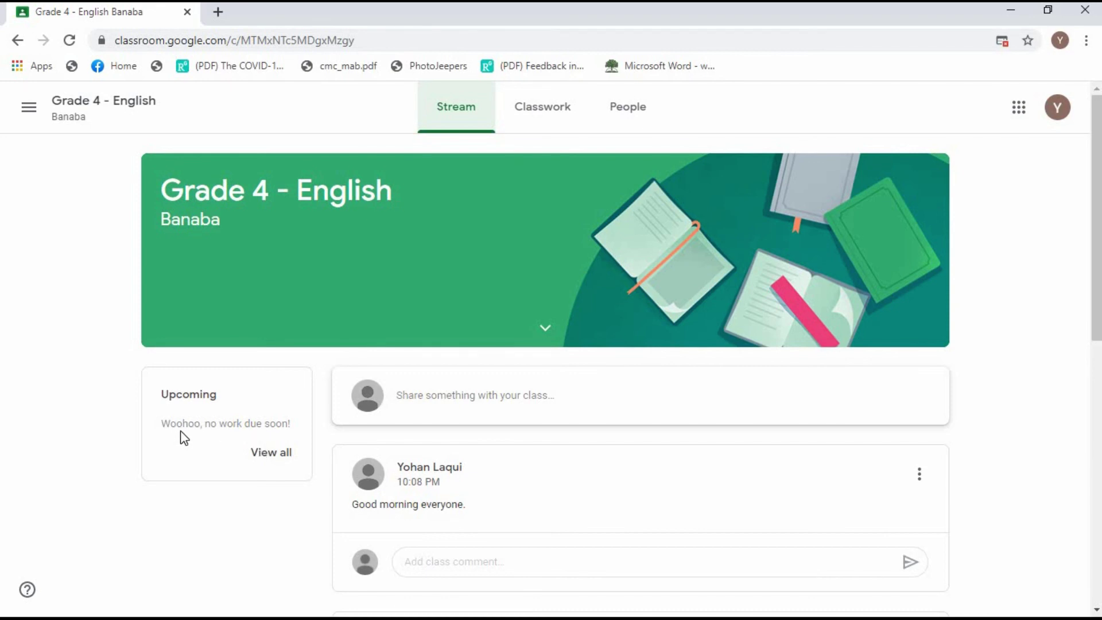
{"action": "left_click", "coordinate": [272, 453]}
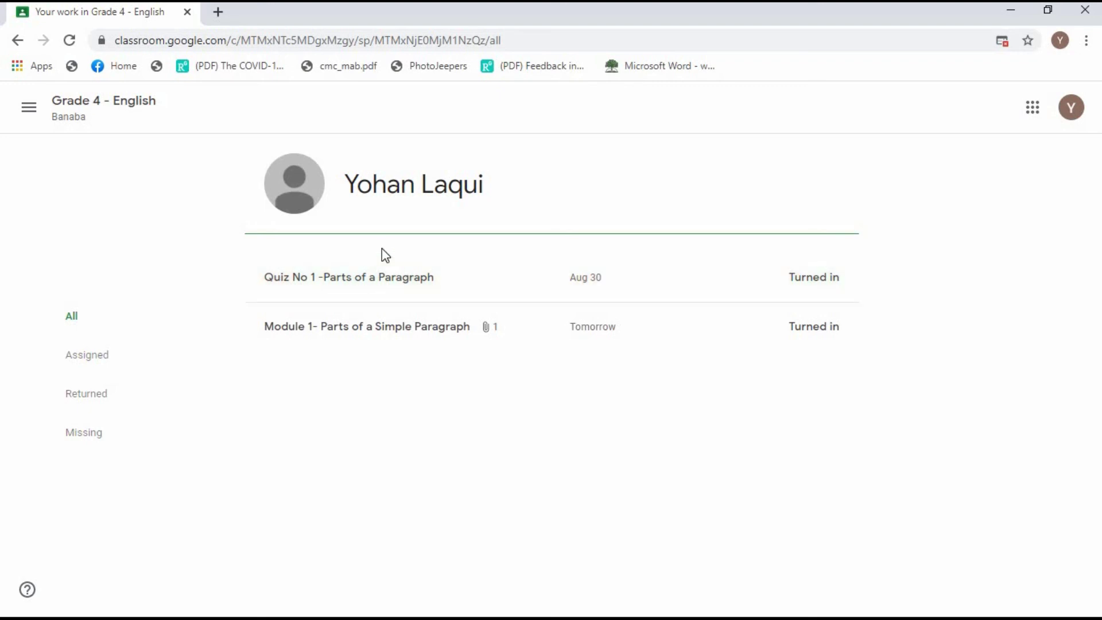
{"action": "left_click", "coordinate": [640, 113]}
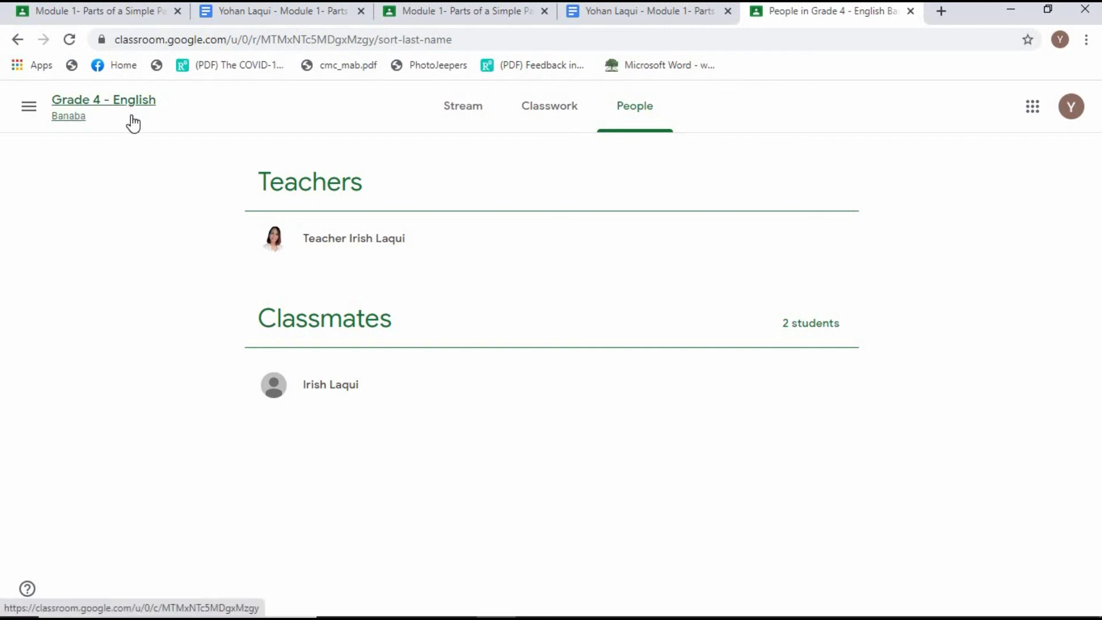
{"action": "left_click", "coordinate": [474, 119]}
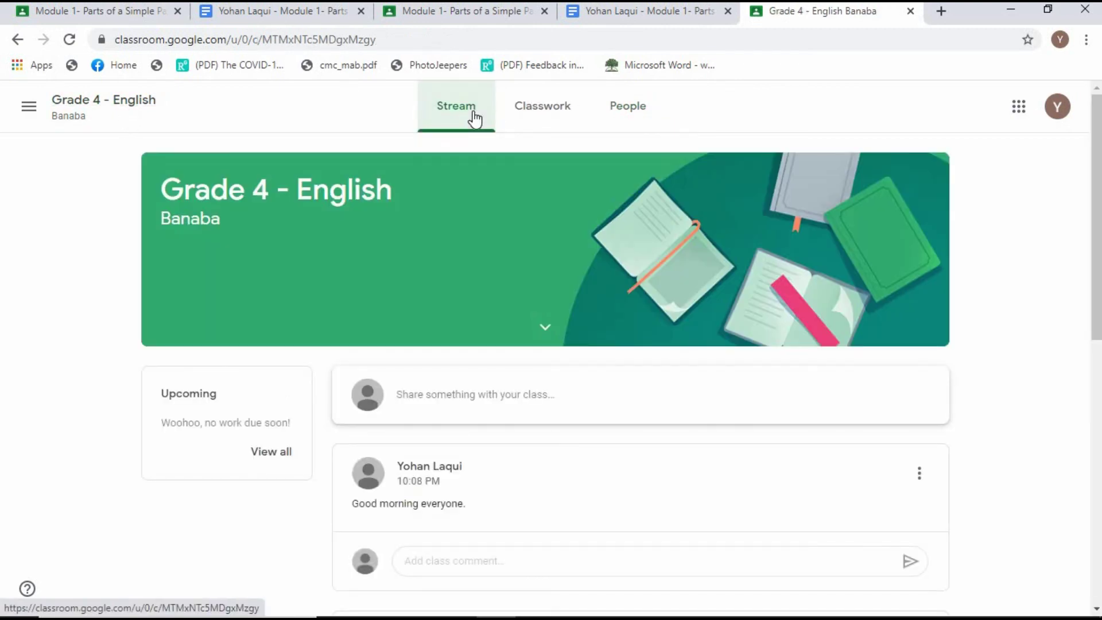